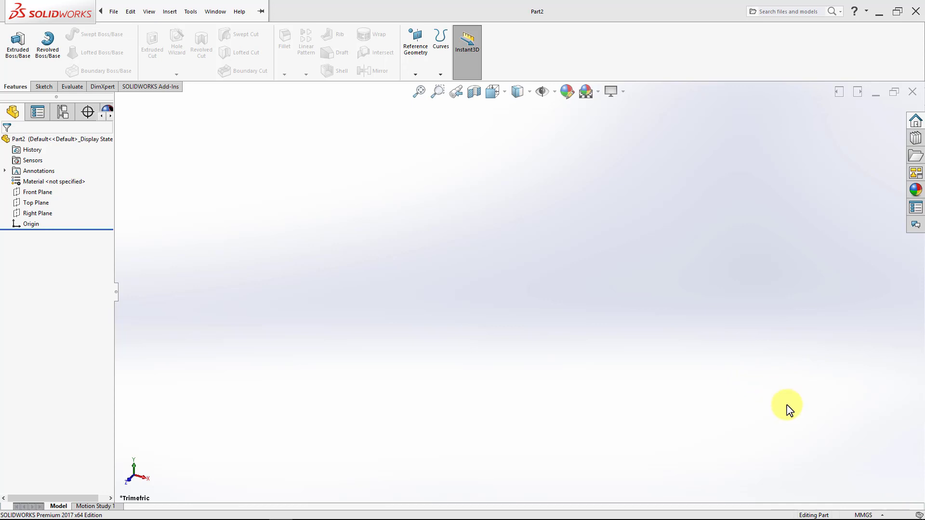
Step: Switch the document units to IPS and sketch a center rectangle at the origin on the Top Plane
left_click(878, 516)
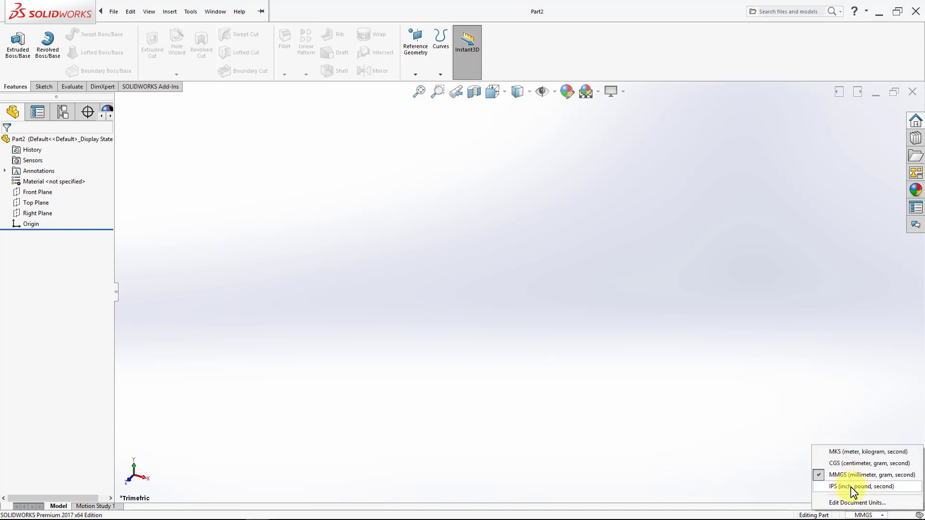
left_click(854, 488)
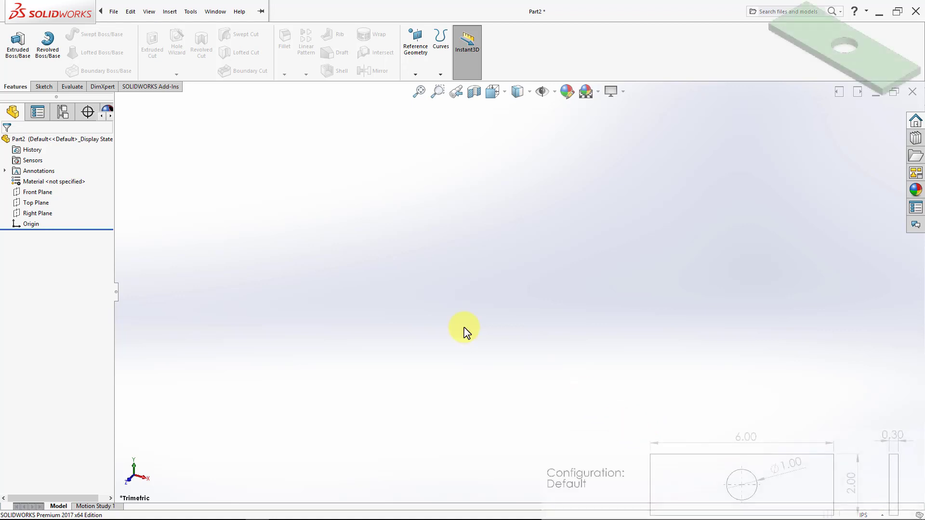
left_click(36, 202)
left_click(95, 187)
left_click(66, 52)
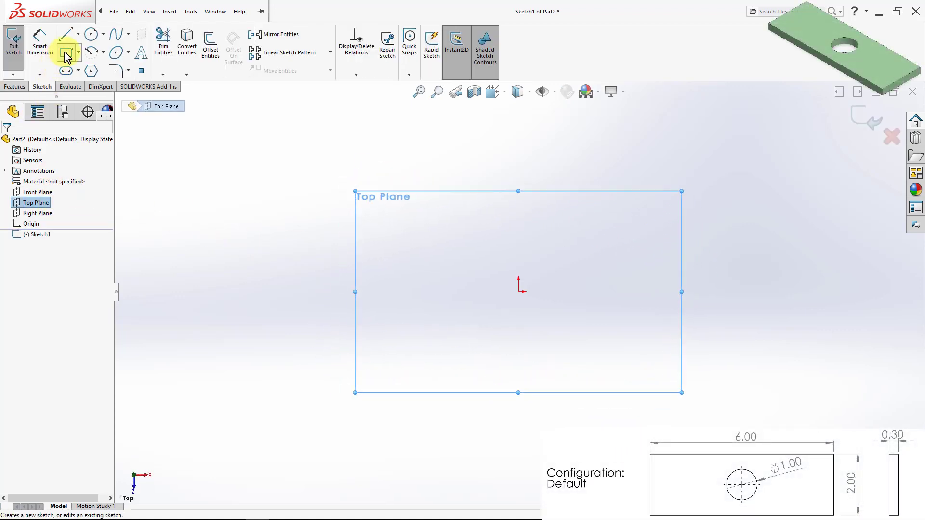
left_click(518, 291)
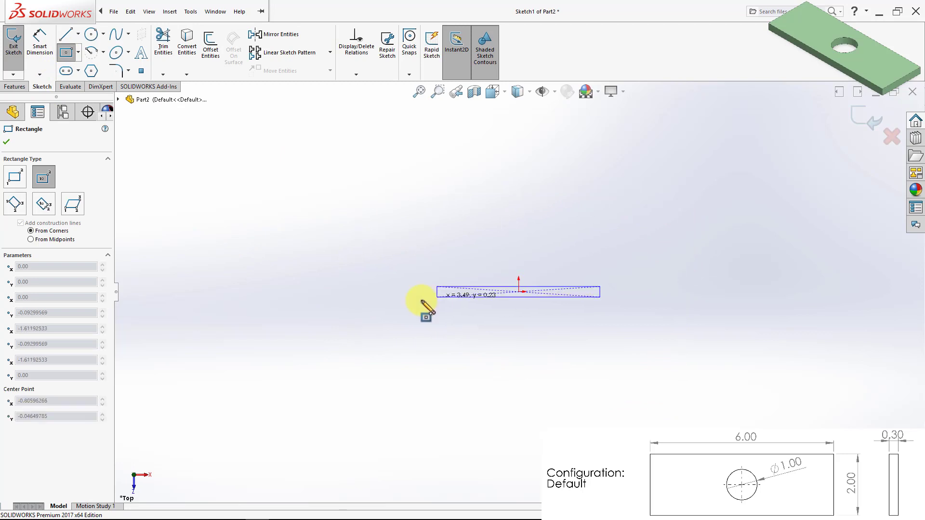
left_click(407, 332)
Step: Dimension the rectangle to 6 in wide and 2 in high
left_click(36, 44)
left_click(527, 333)
left_click(518, 371)
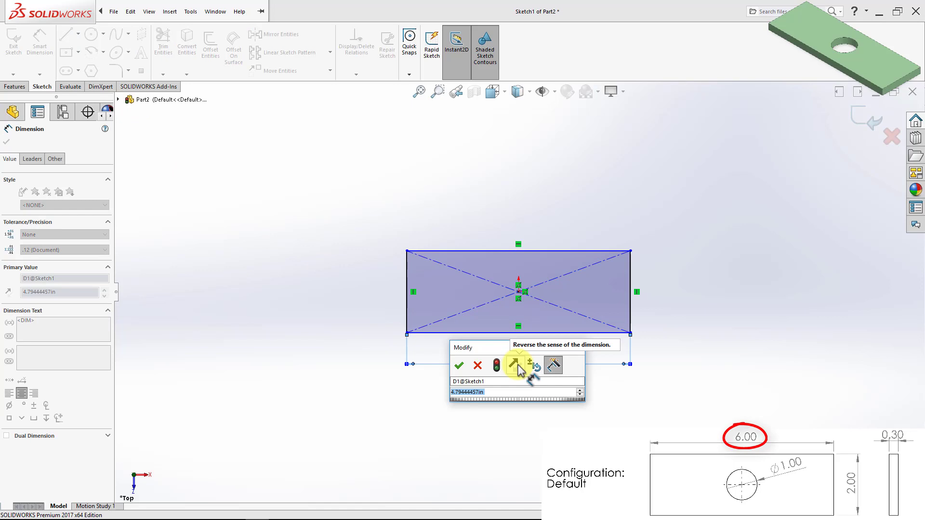
type("6")
key("Return")
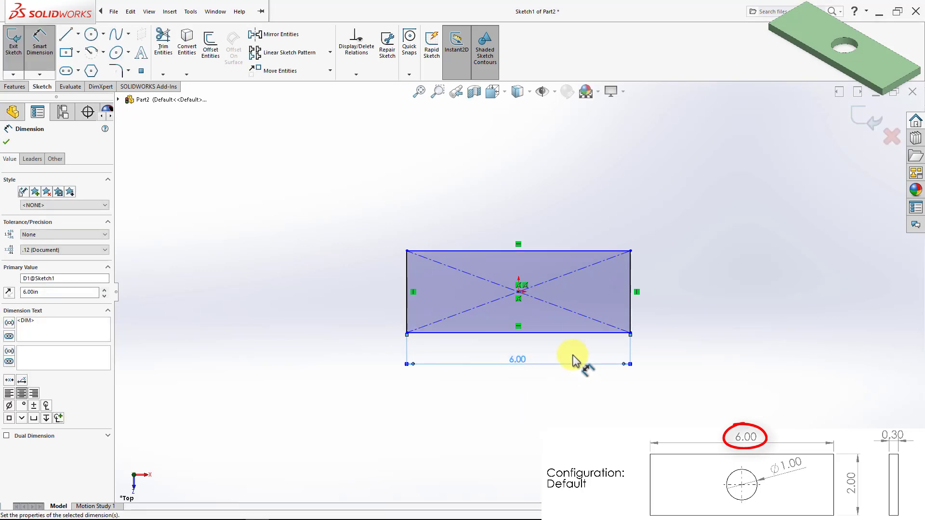
left_click(632, 316)
left_click(662, 304)
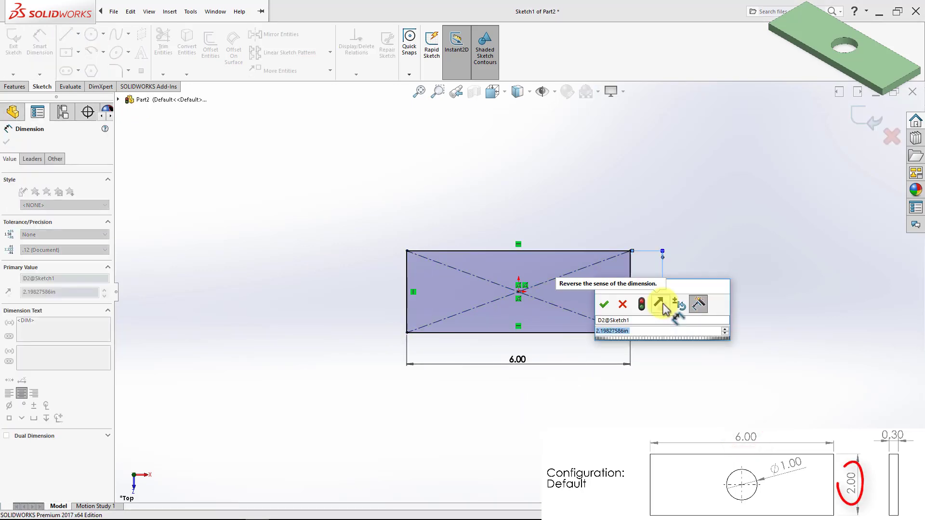
type("2")
key("Return")
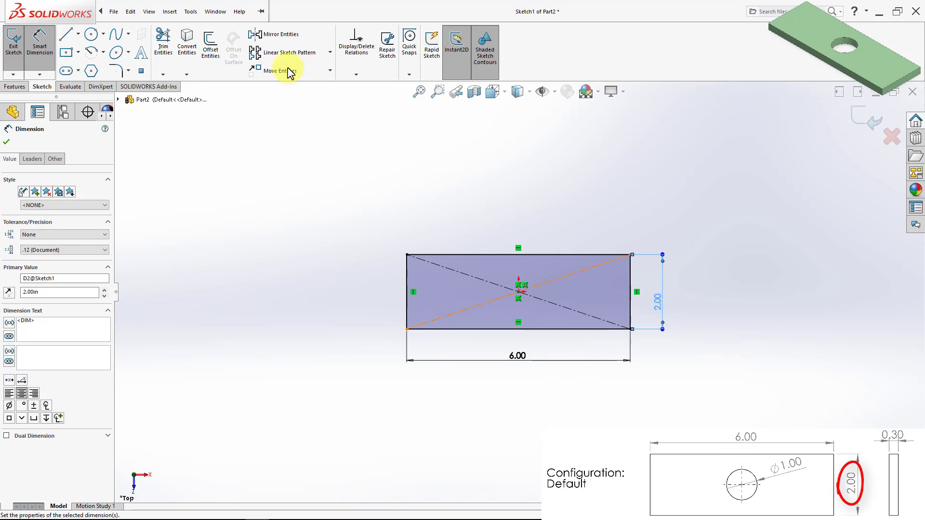
Step: Extrude the rectangle 0.30 in into a solid plate
left_click(14, 87)
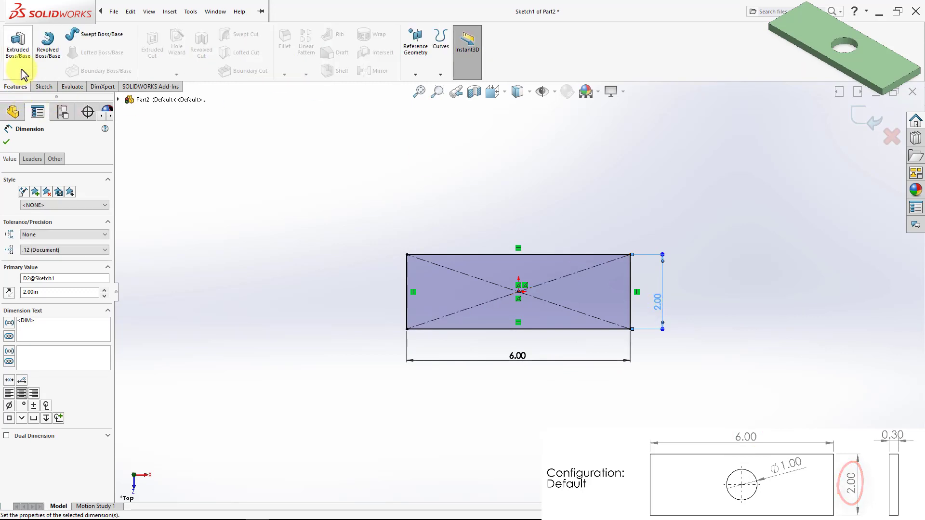
left_click(21, 73)
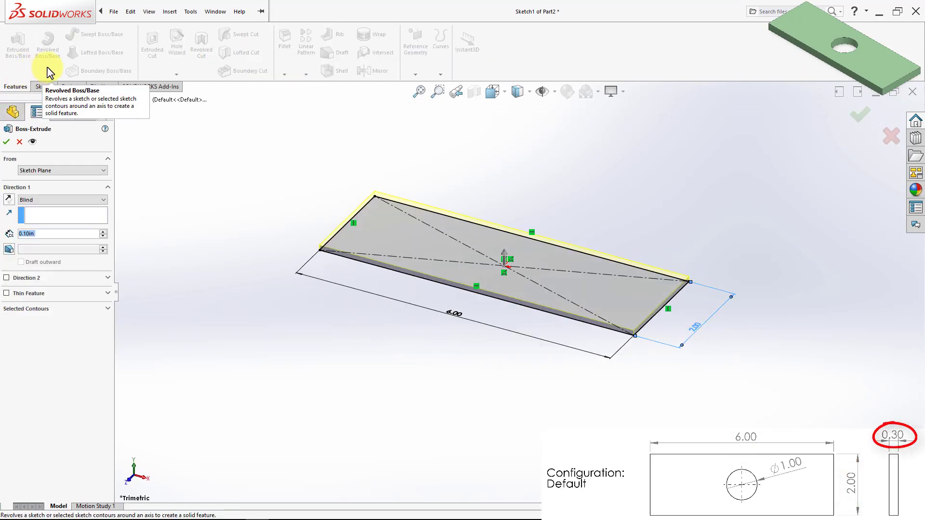
type("0.3")
key("Return")
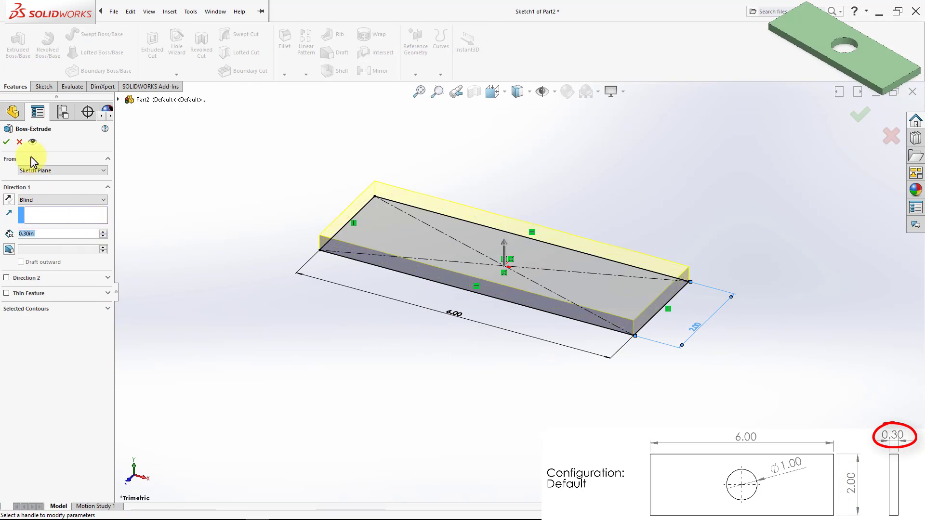
left_click(6, 143)
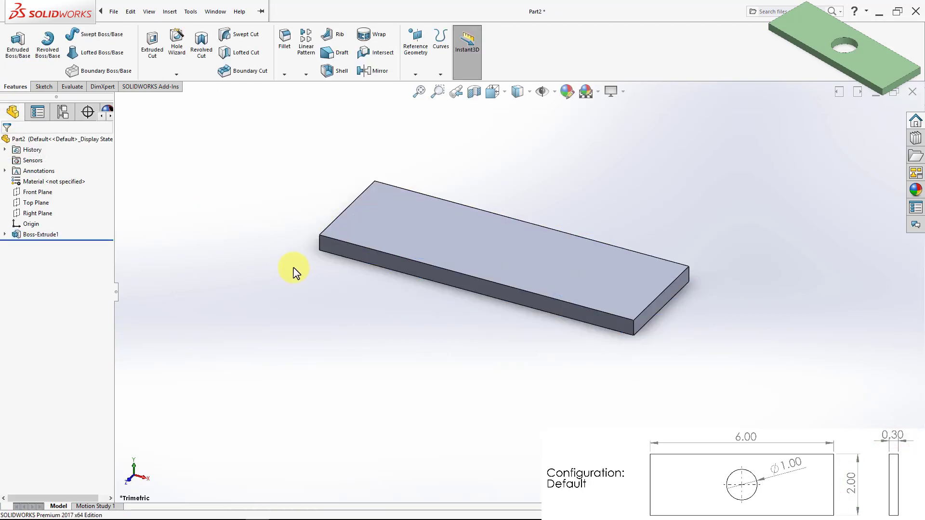
left_click(524, 255)
Step: Sketch a 1.00 in diameter circle at the origin on the plate's top face
left_click(612, 226)
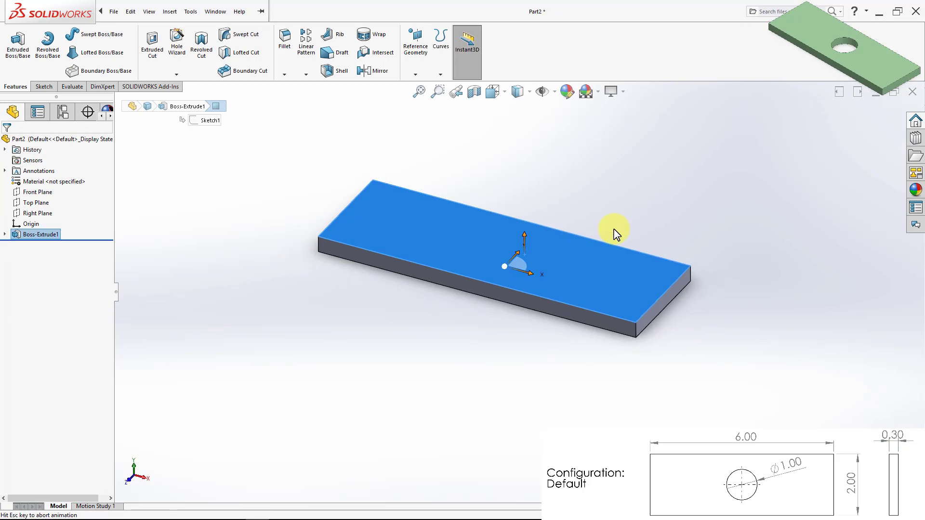
left_click(44, 87)
left_click(14, 41)
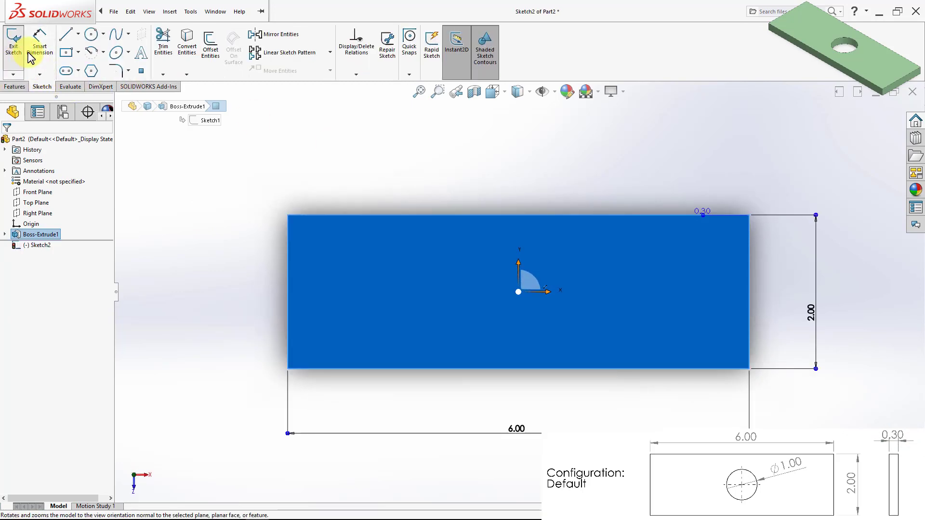
left_click(94, 34)
left_click(519, 292)
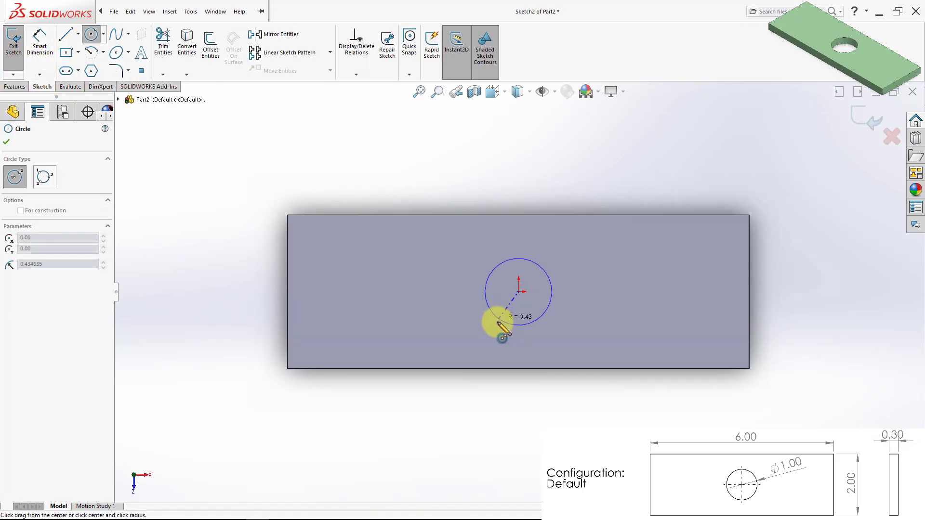
left_click(496, 320)
left_click(40, 42)
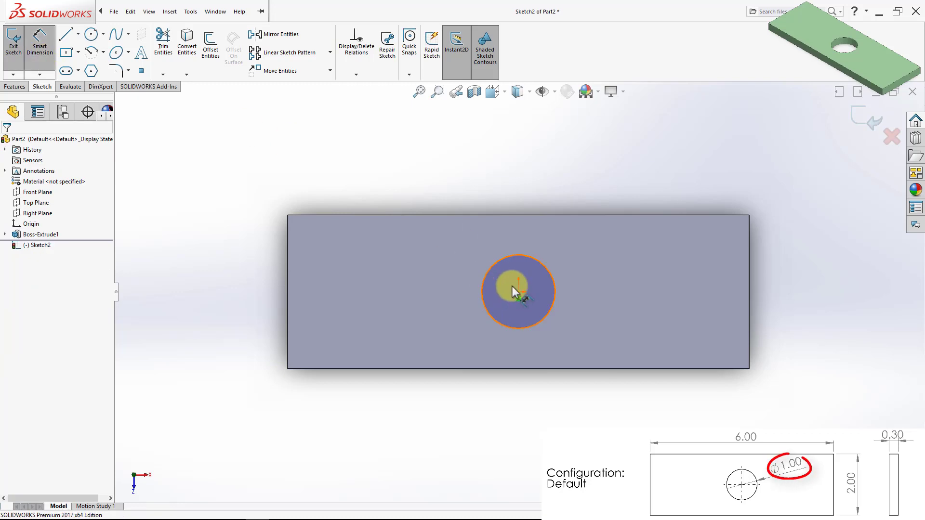
left_click(556, 298)
left_click(612, 289)
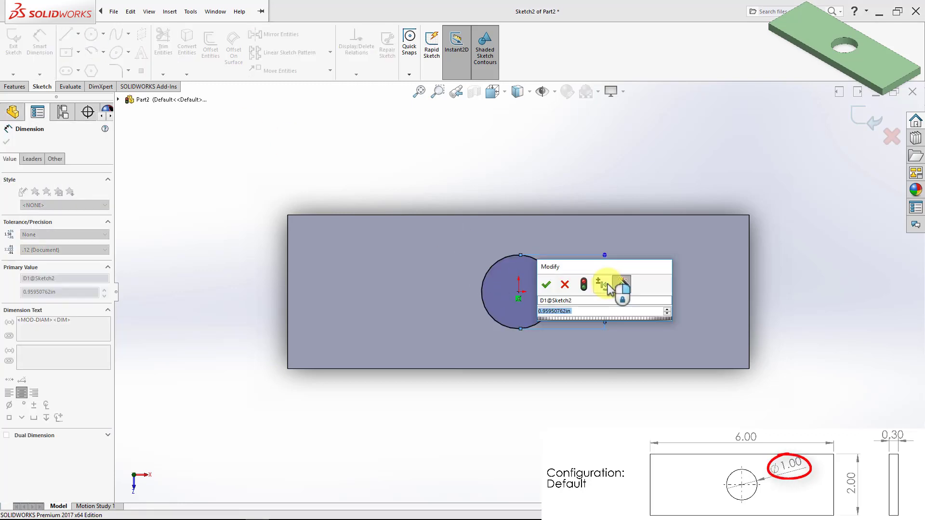
type("1")
key("Return")
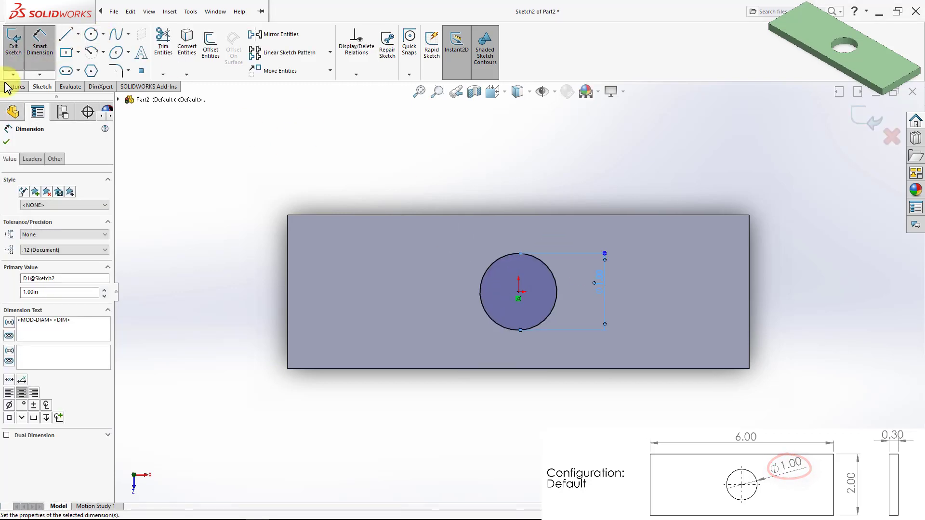
Step: Cut the circle Through All to make the centre hole
left_click(11, 88)
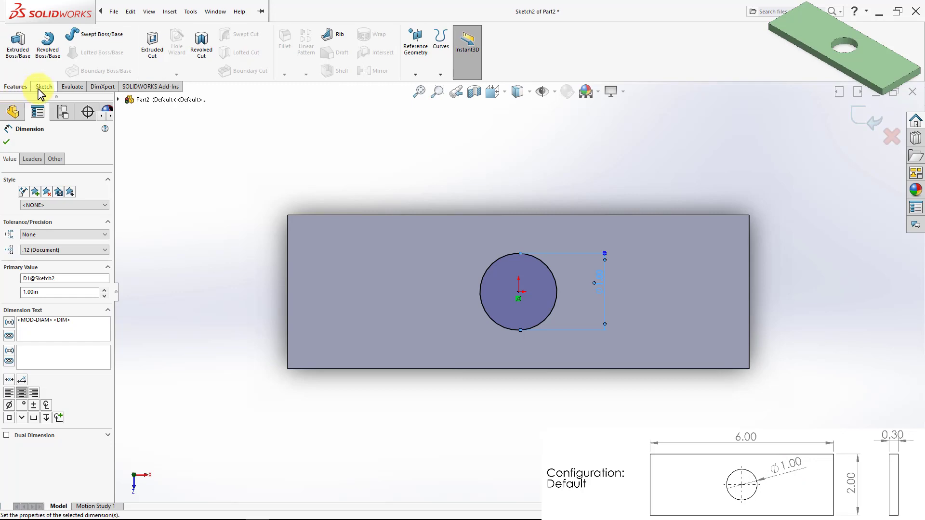
left_click(154, 48)
left_click(74, 199)
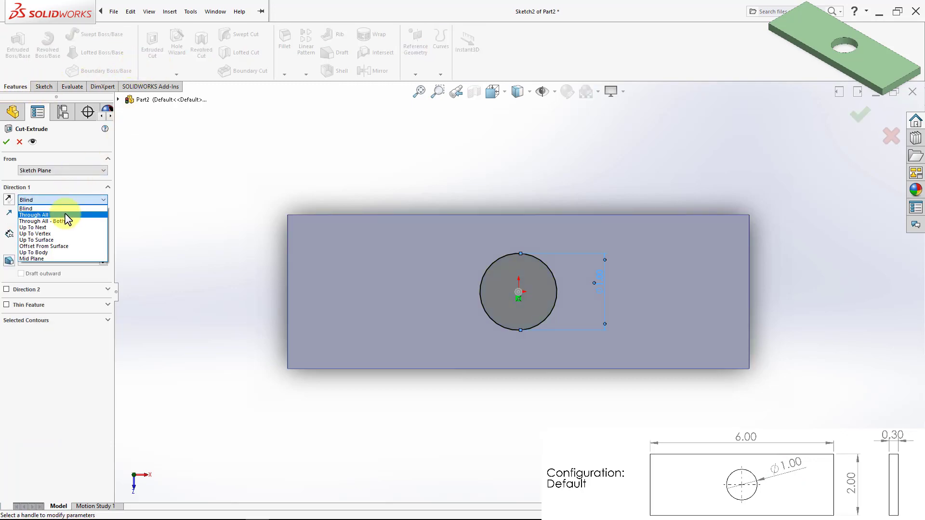
left_click(68, 209)
left_click(7, 141)
middle_click_drag(563, 388, 579, 312)
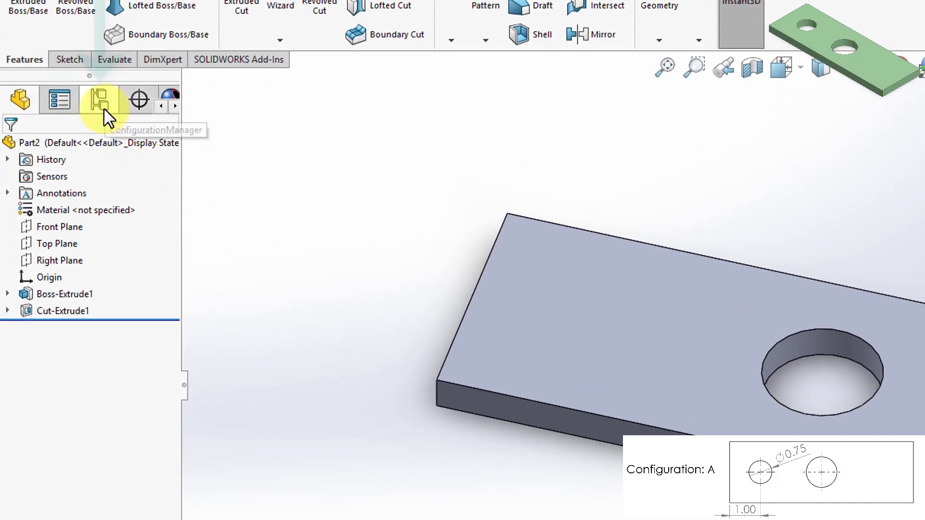
Step: Add configuration A with the description 'Hole on the left'
left_click(103, 108)
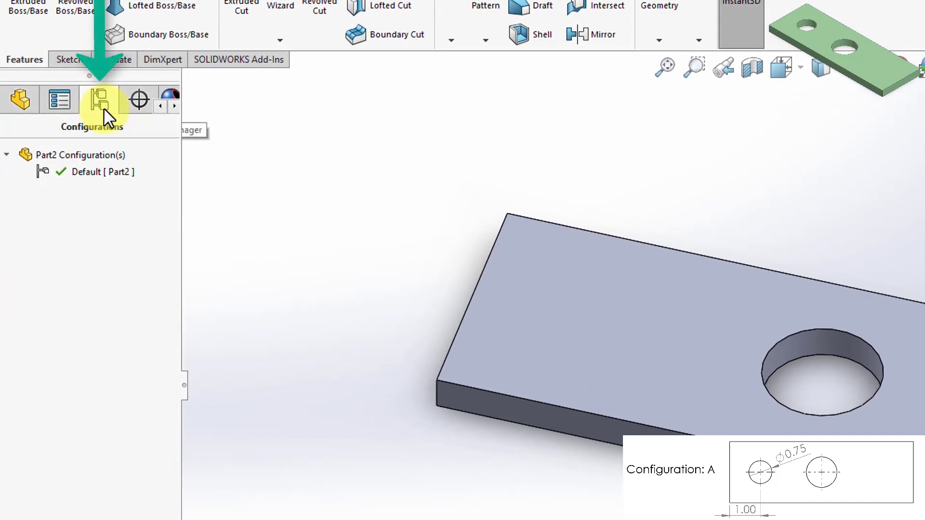
right_click(81, 156)
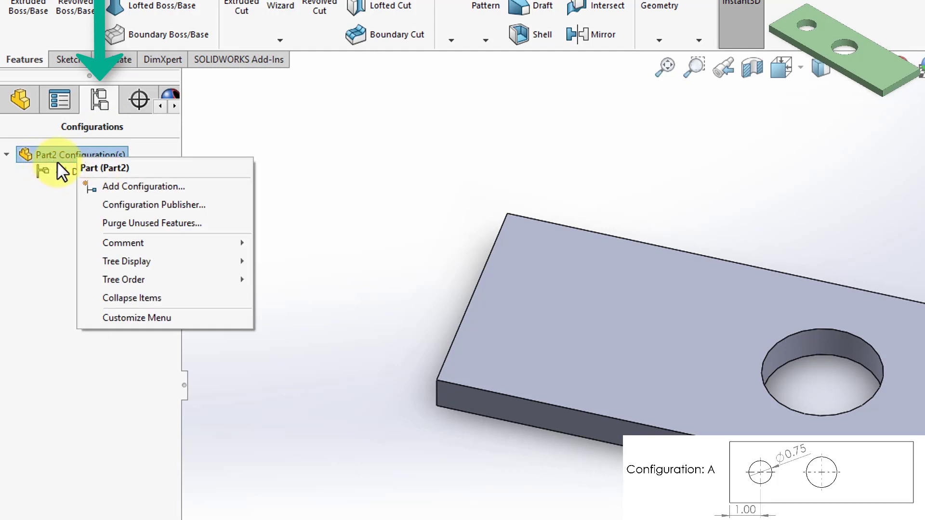
left_click(186, 192)
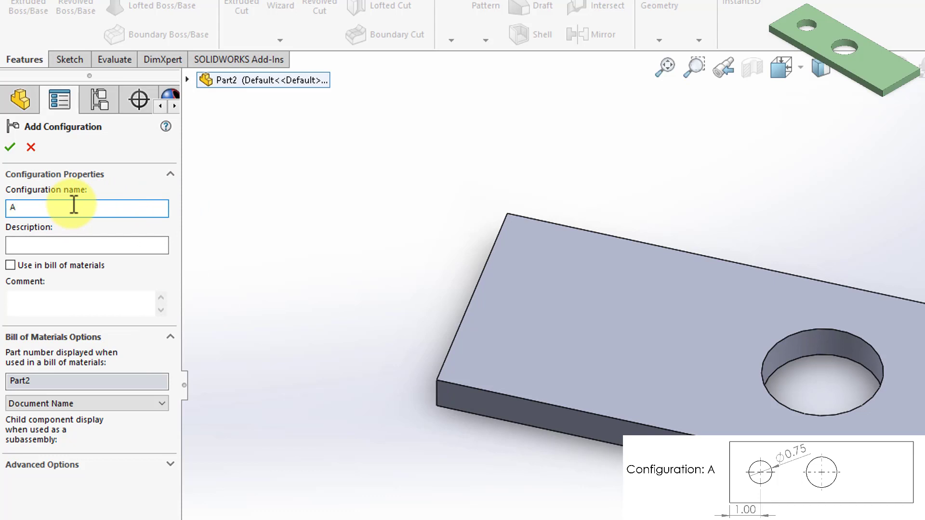
key("Tab")
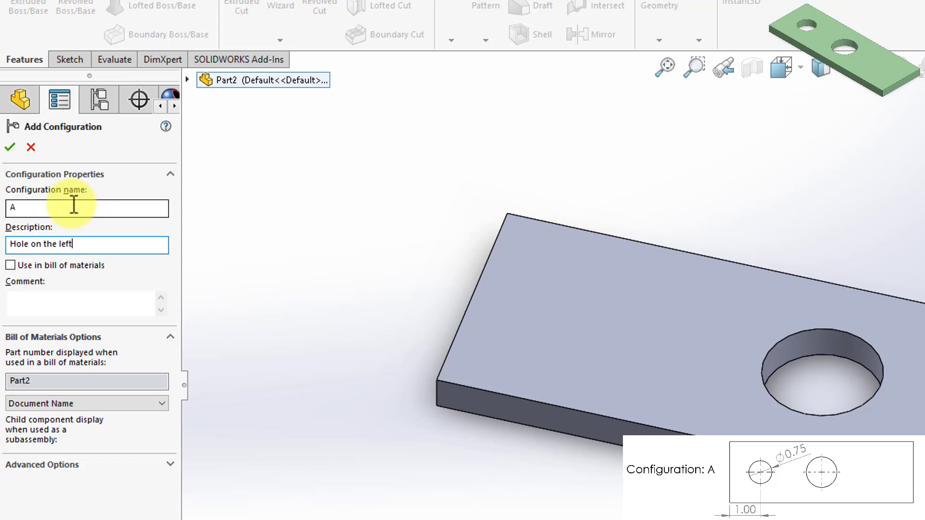
left_click(10, 147)
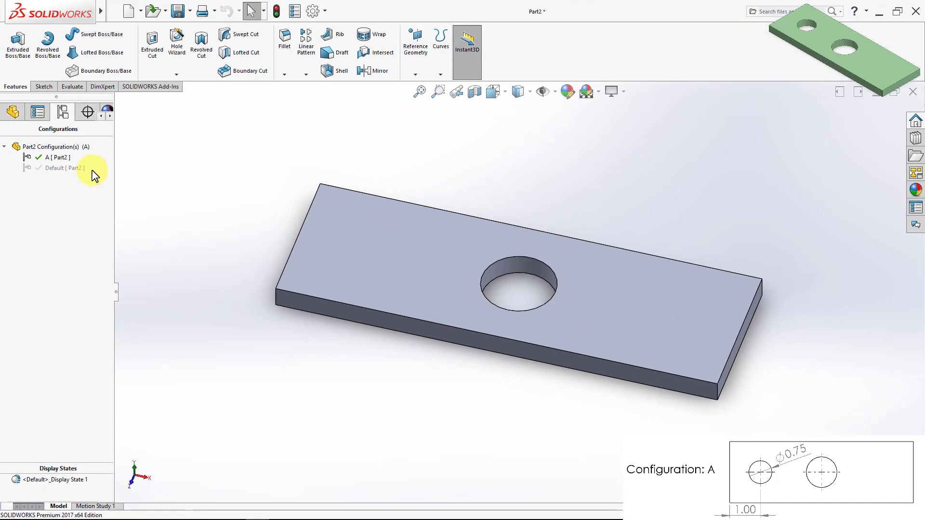
Step: Sketch a Ø0.75 circle on the top face, left of the centre hole
left_click(427, 266)
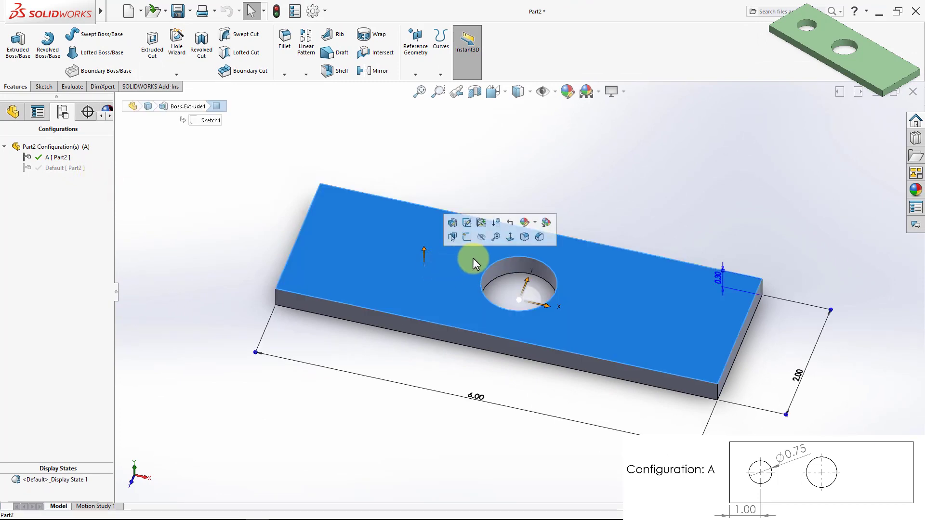
left_click(510, 237)
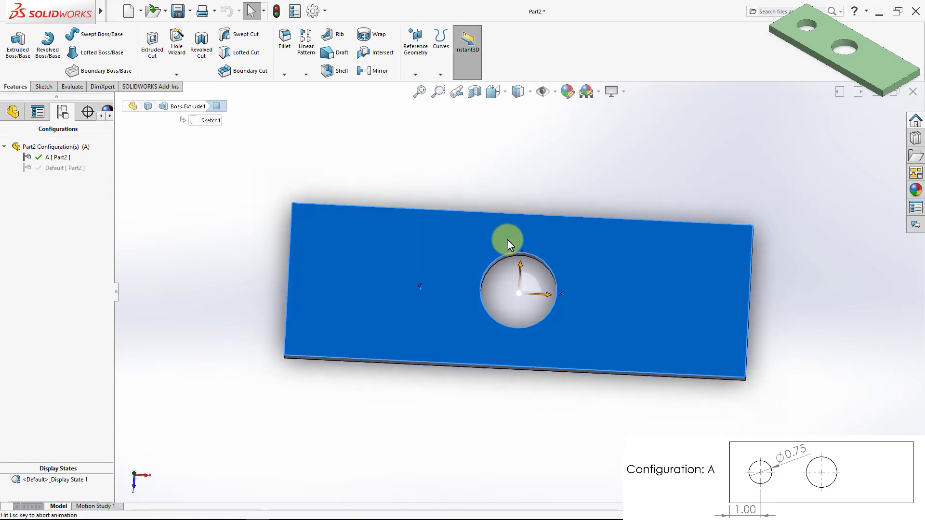
left_click(43, 86)
left_click(14, 43)
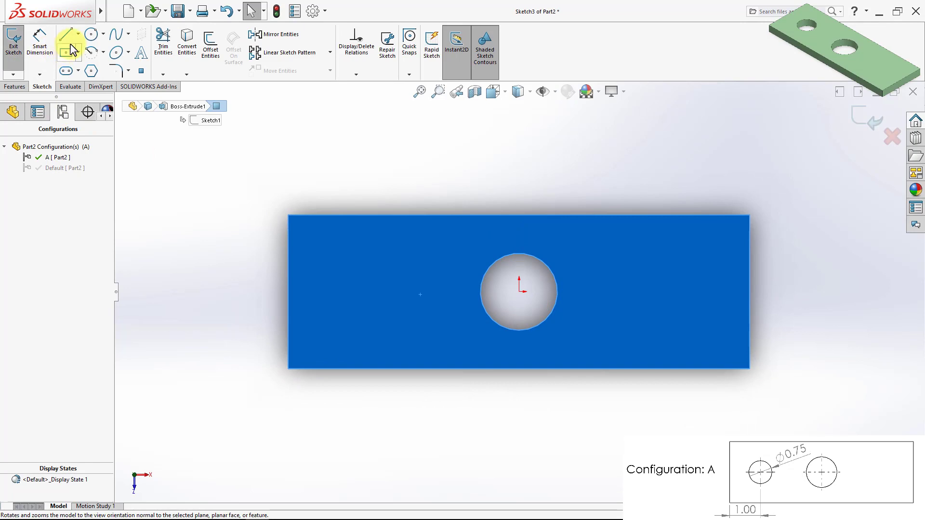
left_click(91, 35)
left_click(372, 292)
left_click(382, 273)
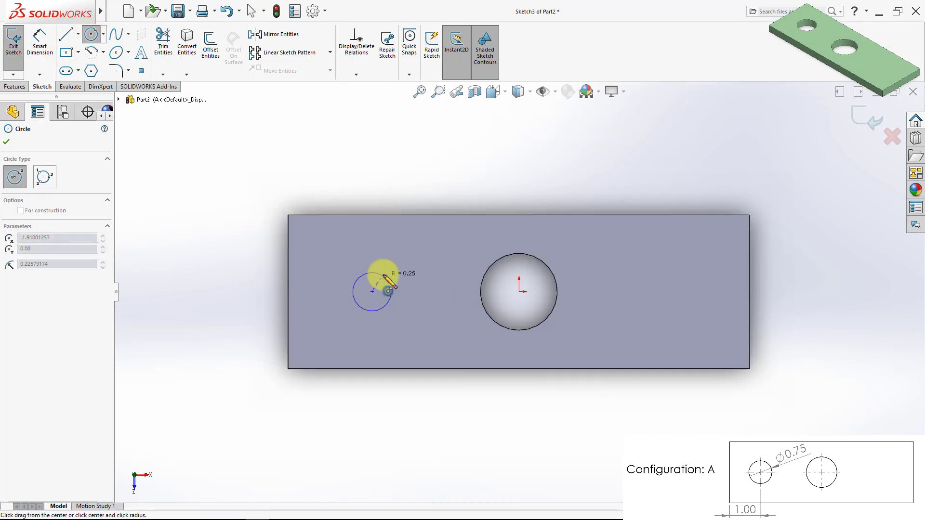
left_click(40, 41)
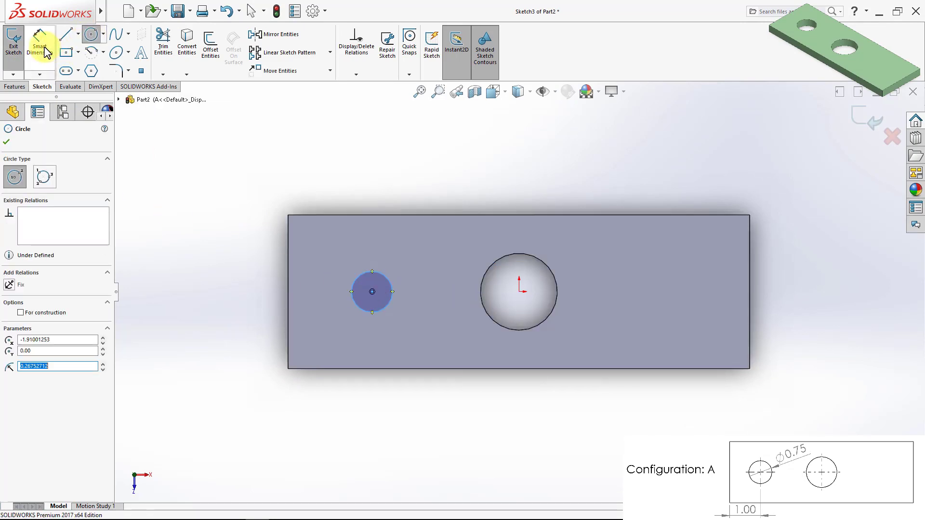
left_click(392, 289)
left_click(416, 272)
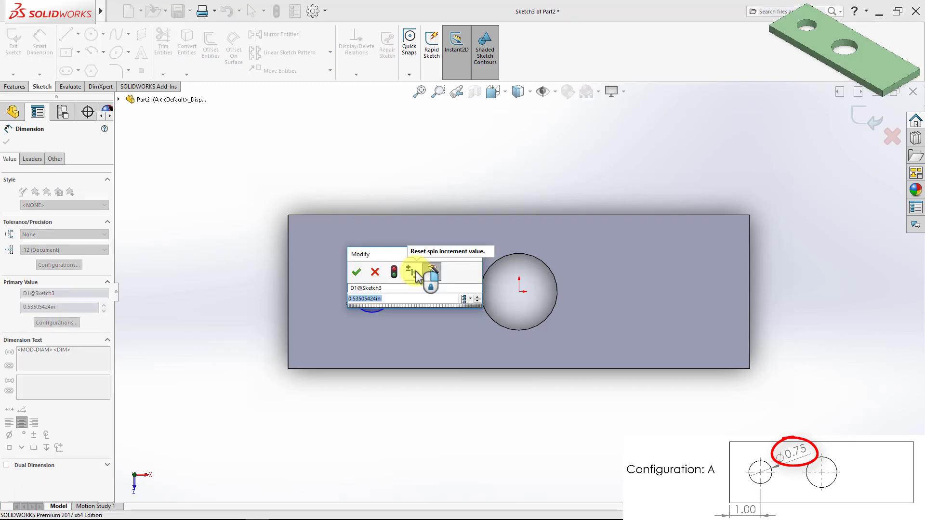
type("0.75")
key("Return")
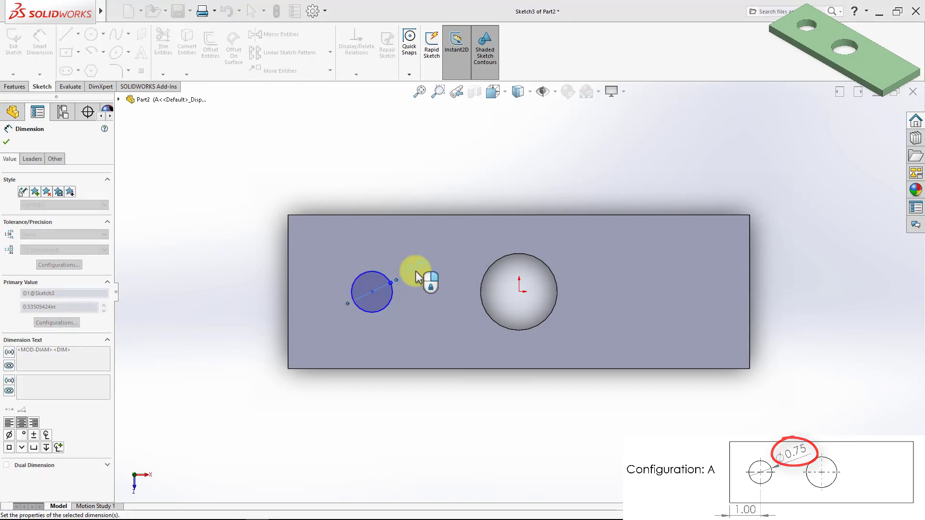
Step: Place the circle centre 1.00 in from the left edge, horizontal with the origin
left_click(372, 292)
left_click(288, 305)
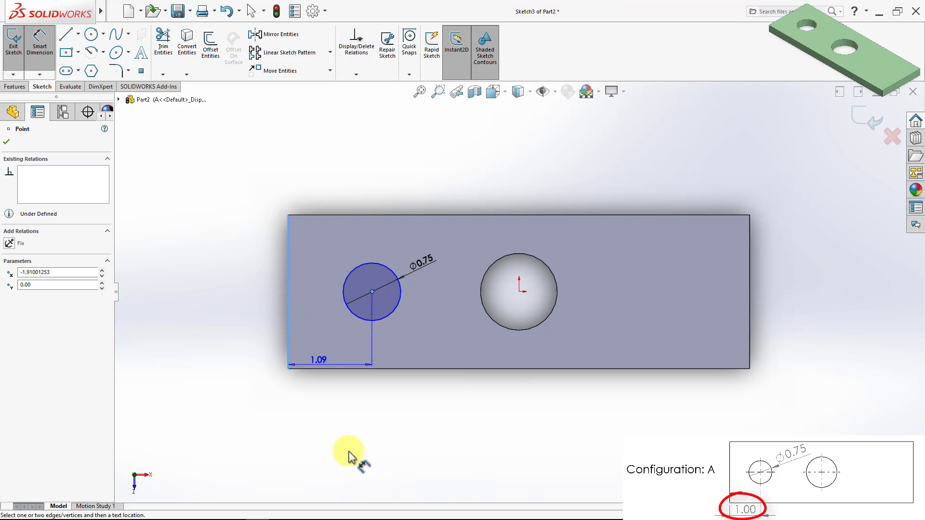
left_click(337, 426)
type("1")
key("Return")
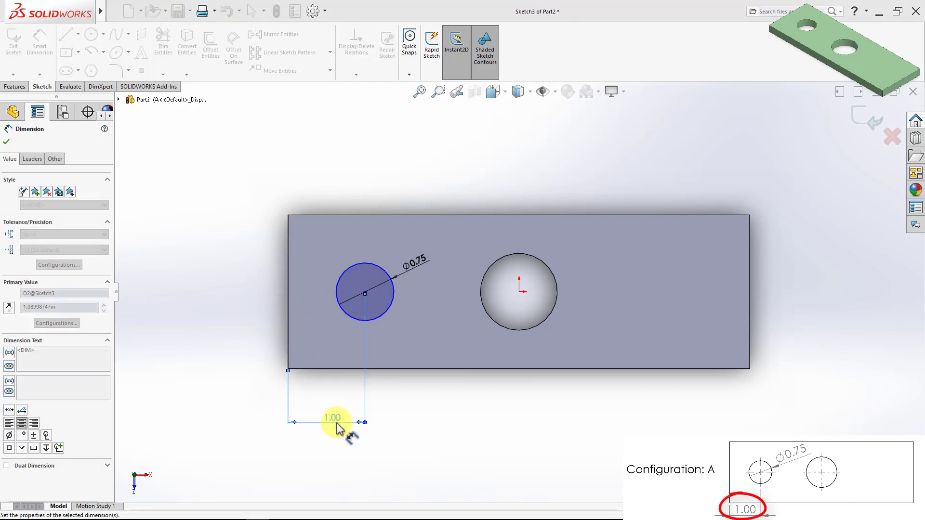
key("Escape")
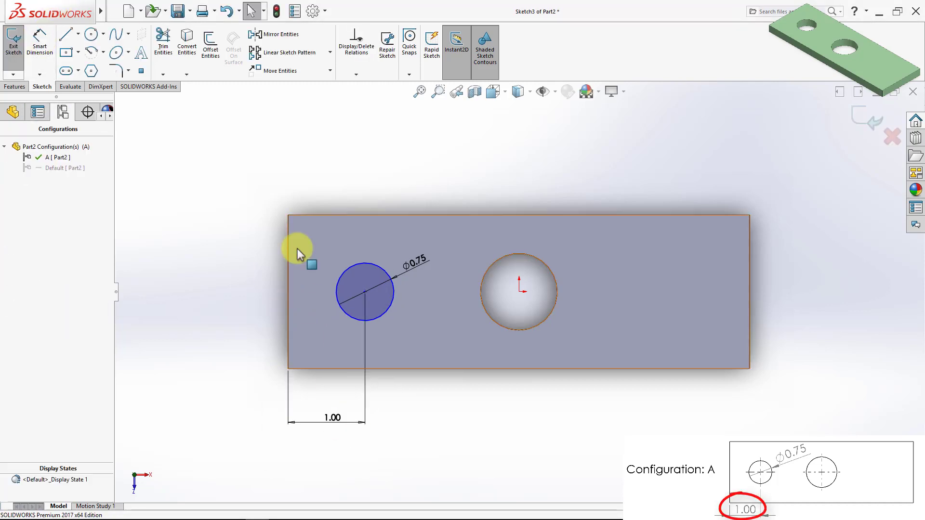
left_click(365, 292)
left_click(519, 292, "ctrl")
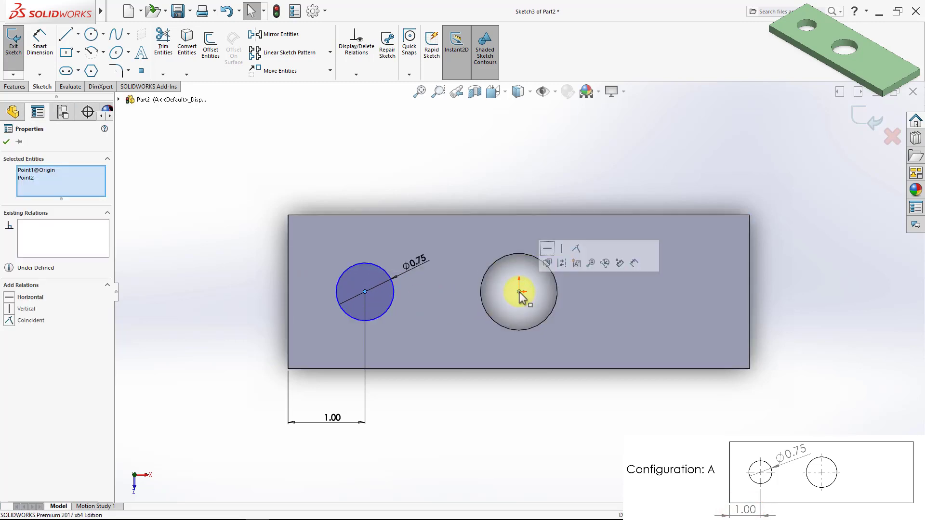
left_click(6, 299)
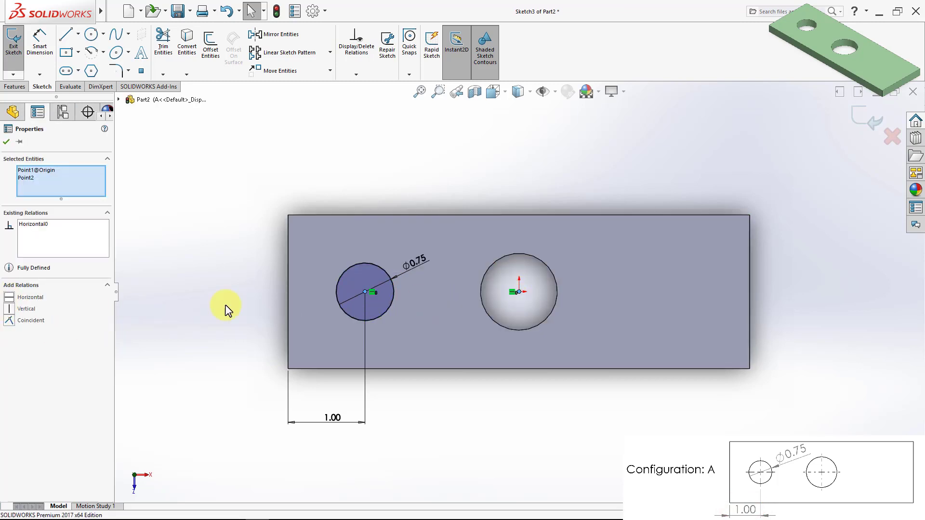
left_click(268, 303)
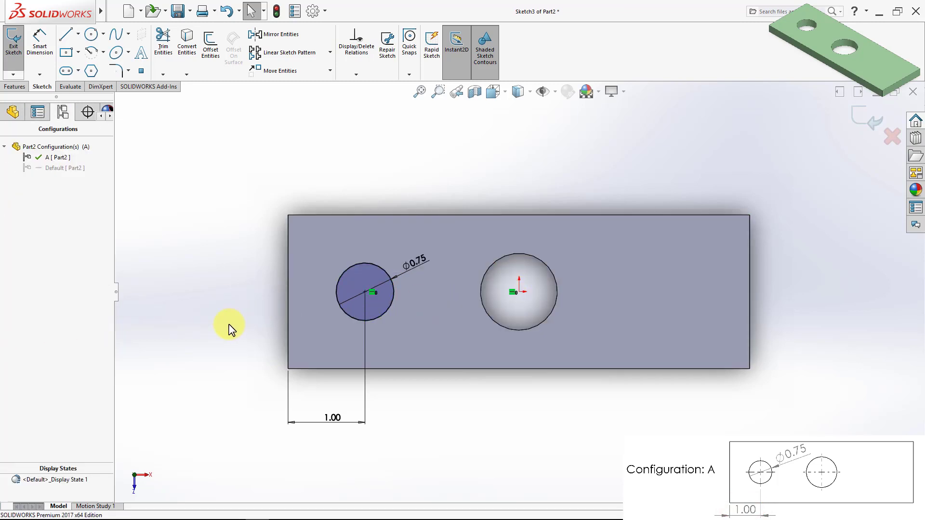
Step: Extruded Cut the Ø0.75 circle Through All, then view the plate at an angle
left_click(14, 87)
left_click(153, 41)
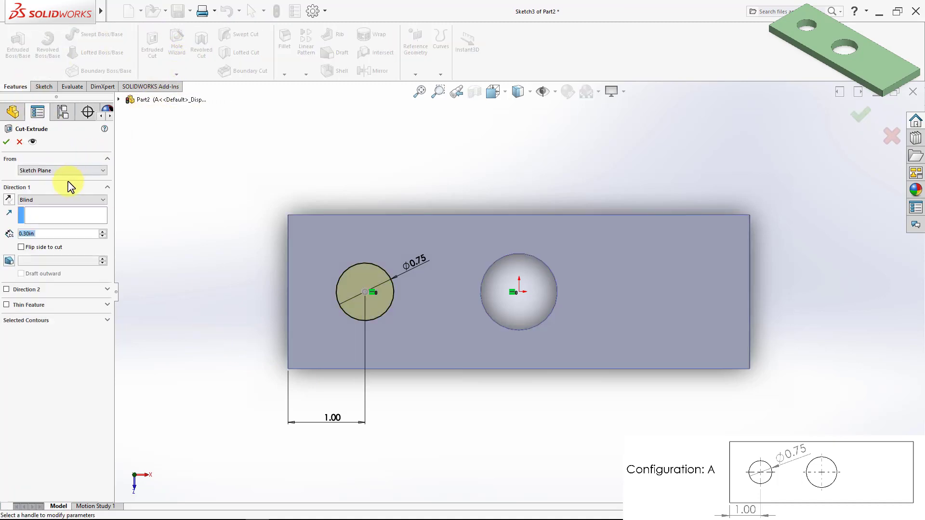
left_click(66, 200)
left_click(56, 215)
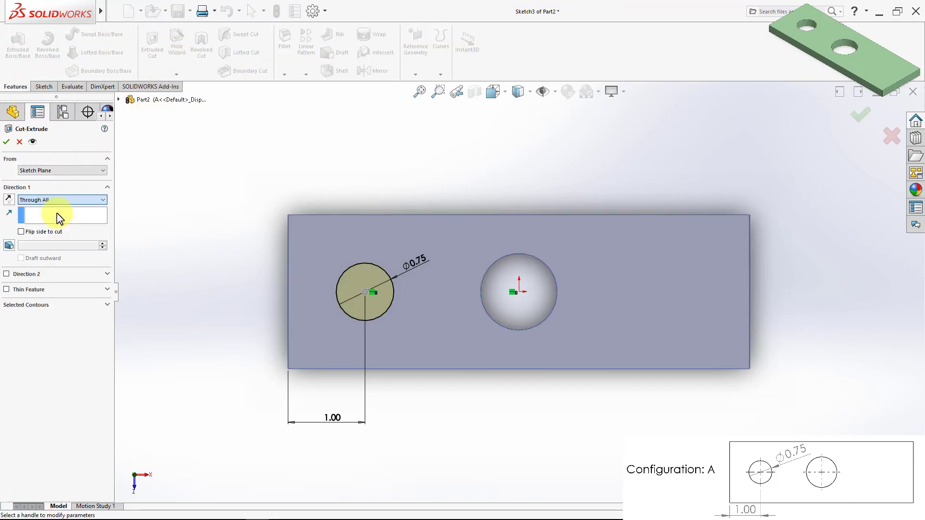
left_click(6, 143)
middle_click_drag(487, 423, 466, 310)
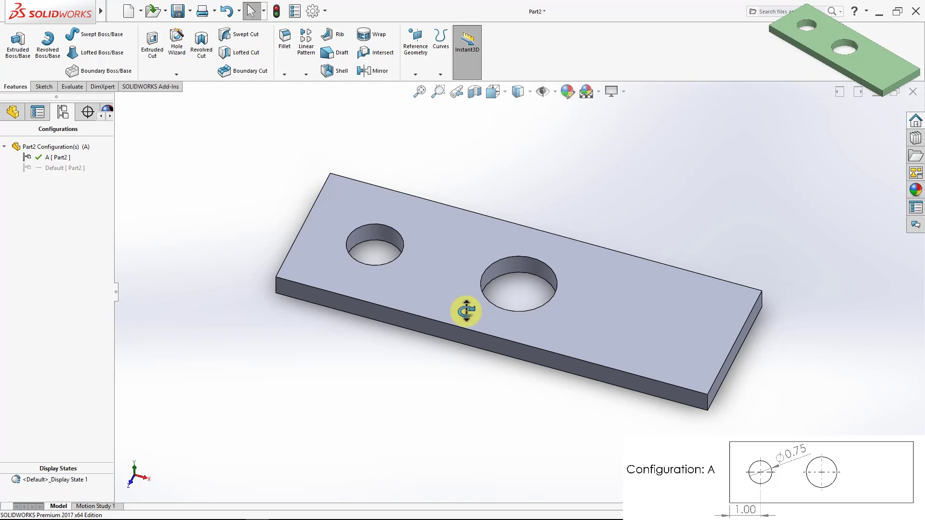
double_click(38, 169)
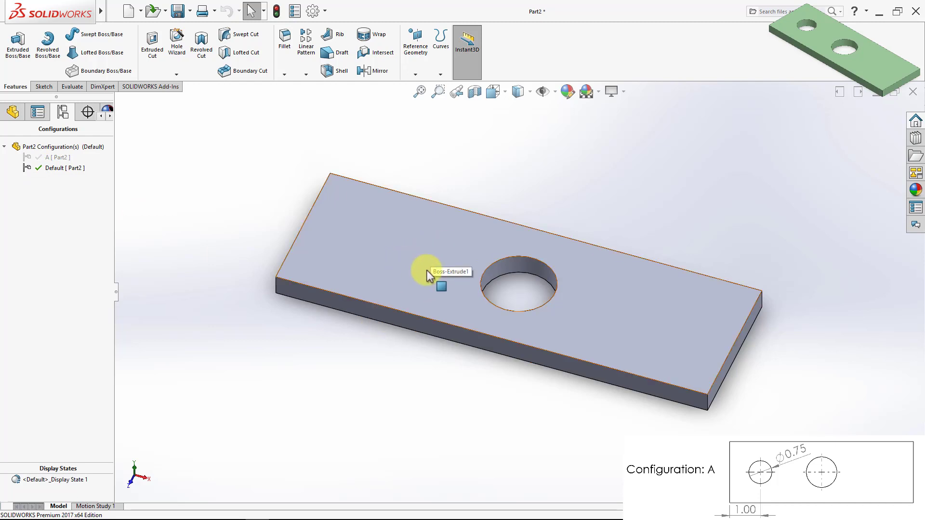
double_click(32, 157)
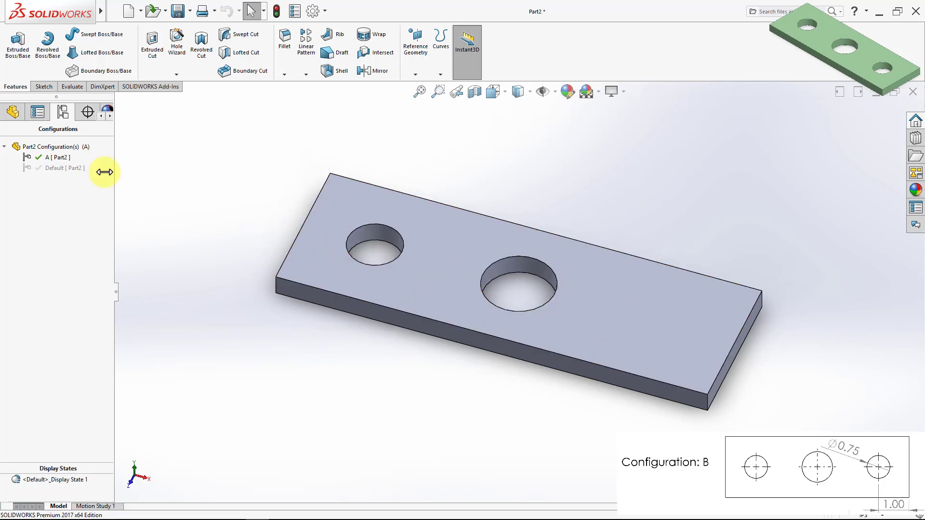
Step: Add a new configuration named B to the part
right_click(65, 147)
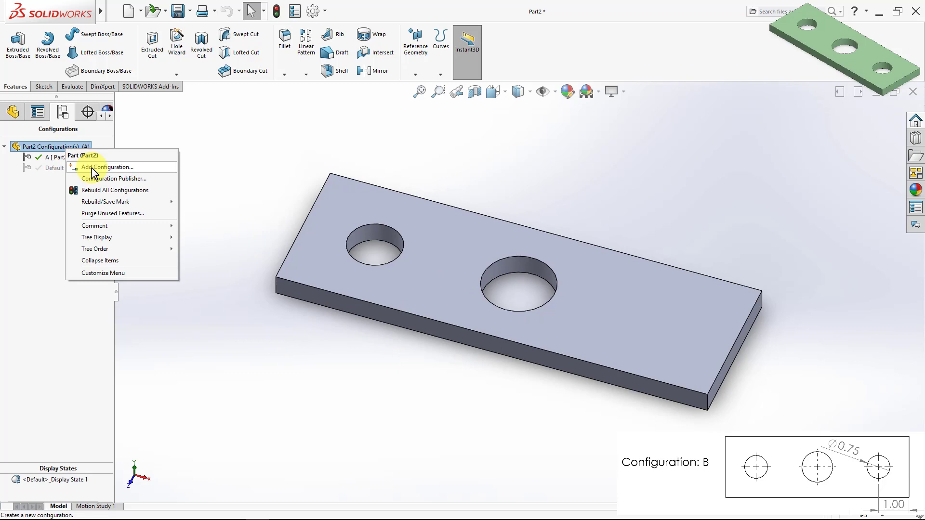
left_click(92, 167)
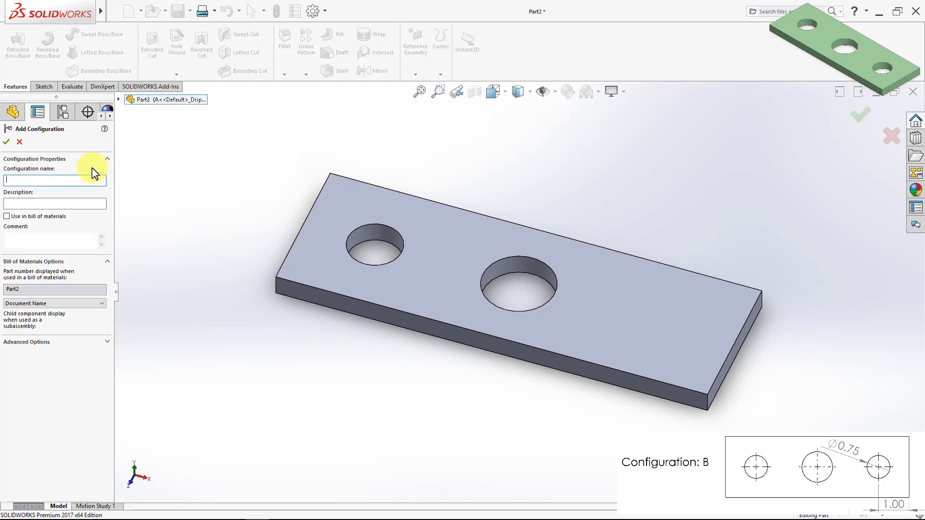
left_click(7, 142)
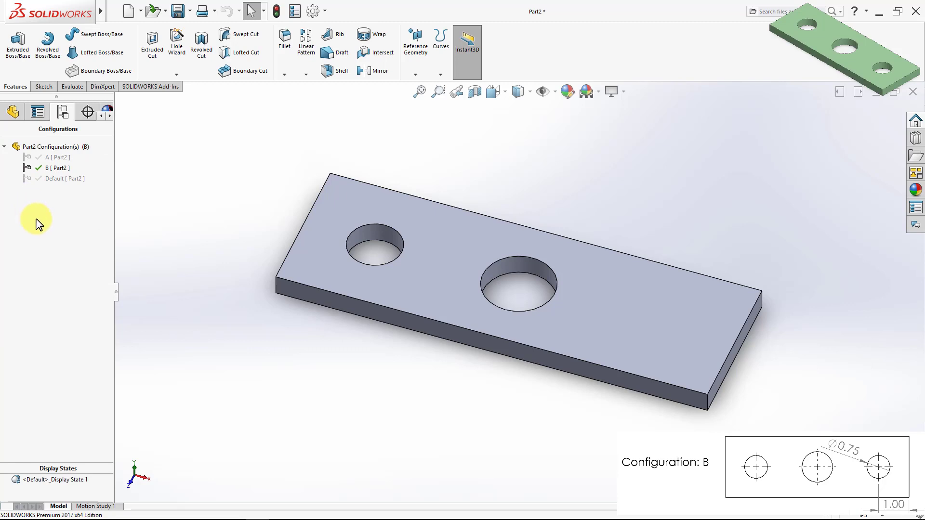
left_click(643, 339)
Step: Sketch a Ø0.75 circle on the top face, right of the centre hole
left_click(728, 304)
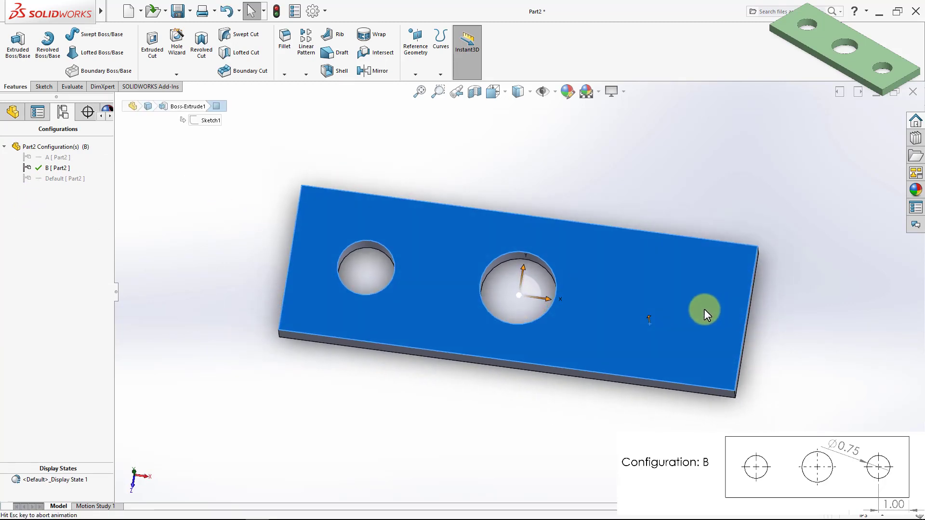
left_click(42, 86)
left_click(13, 50)
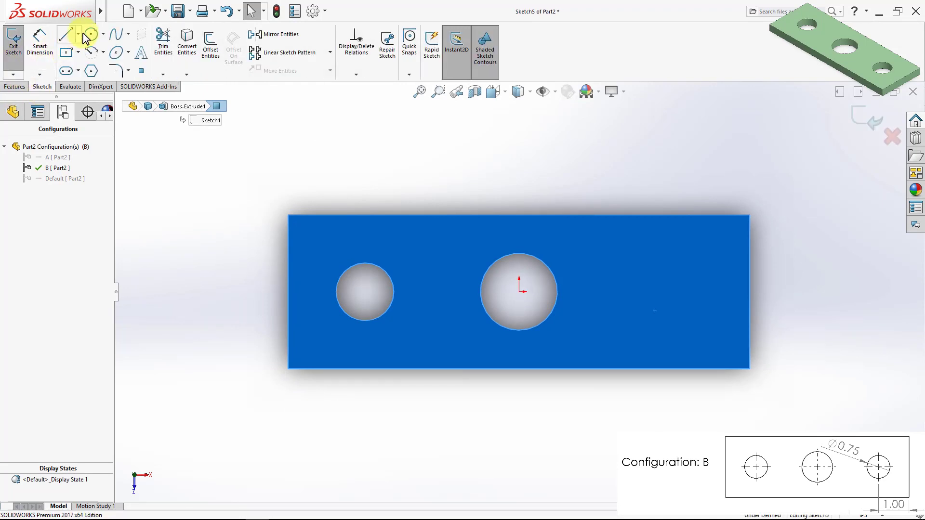
left_click(90, 35)
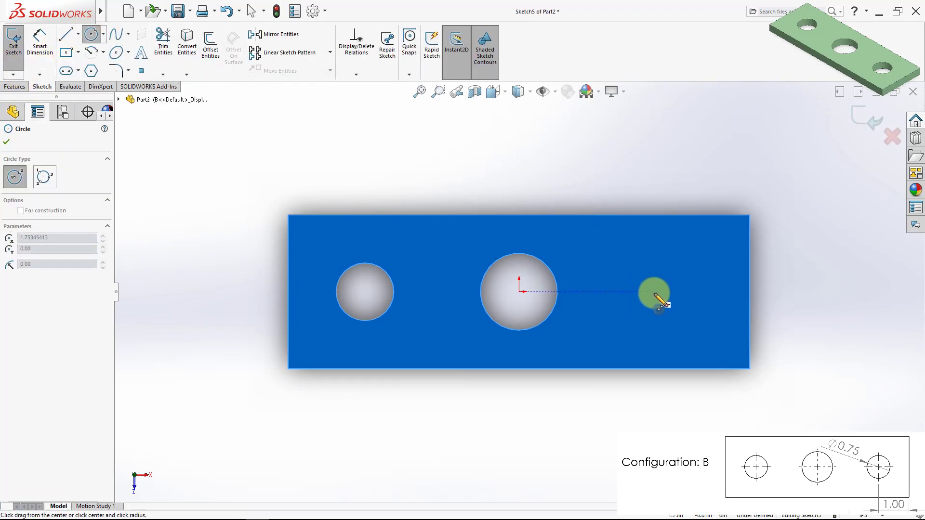
left_click(654, 291)
left_click(670, 270)
key("Escape")
left_click(40, 48)
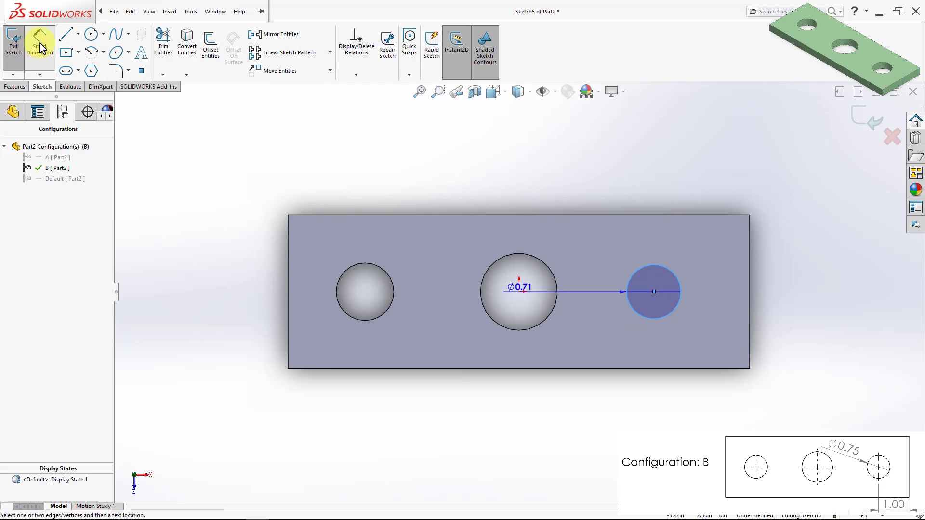
left_click(649, 249)
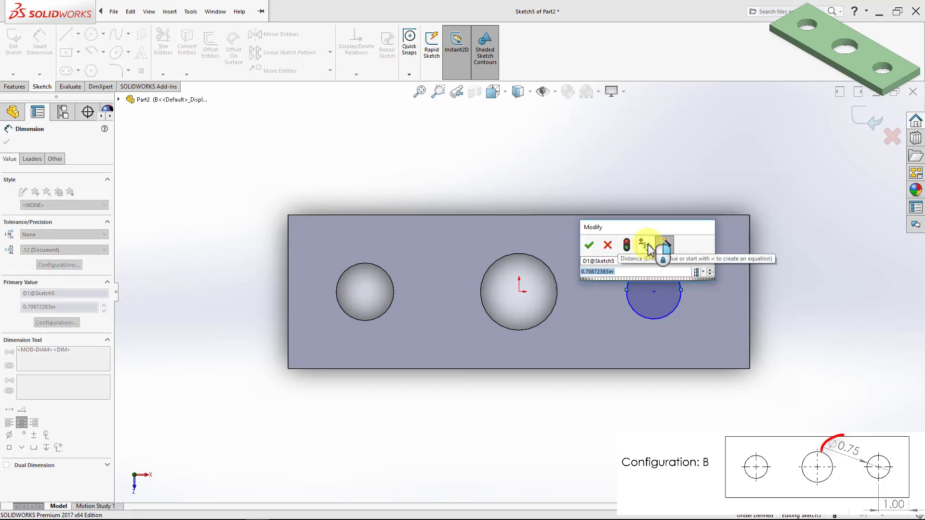
type(".75")
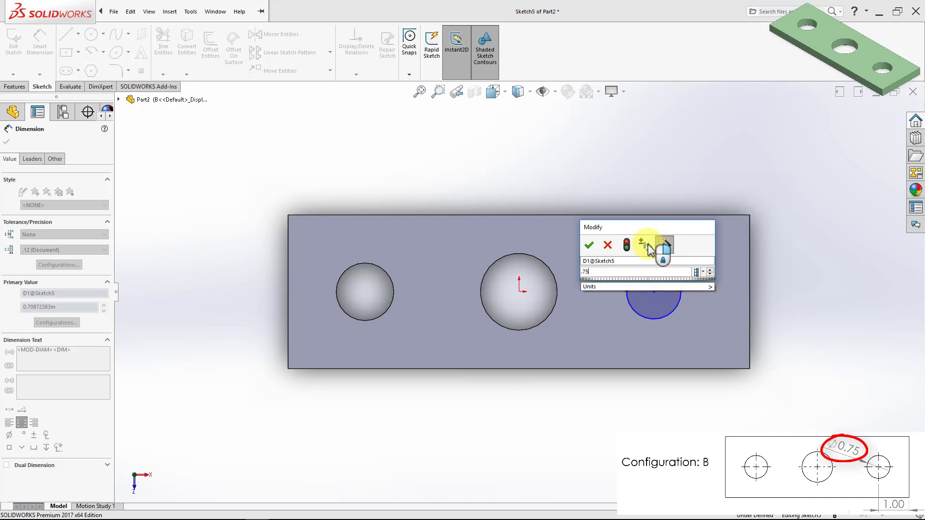
key("Return")
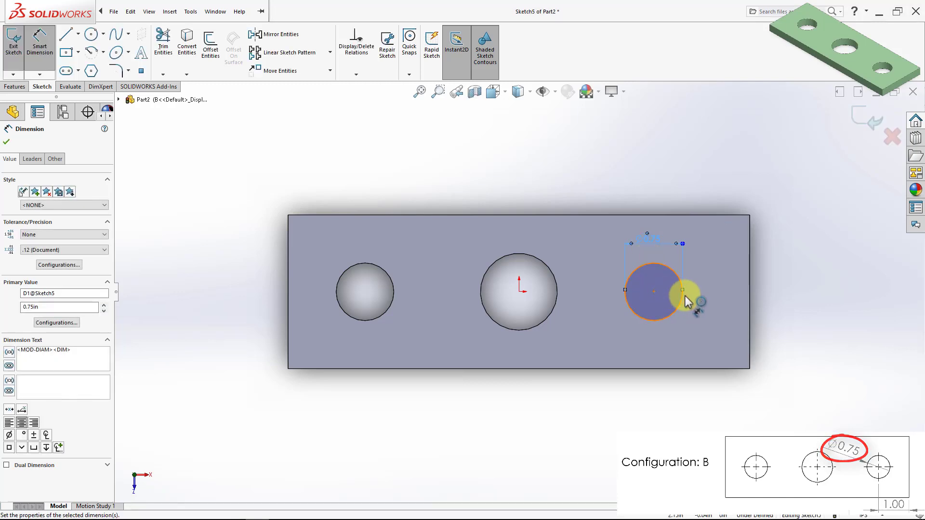
Step: Place the circle centre 1.00 in from the right edge, horizontal with the origin
left_click(684, 306)
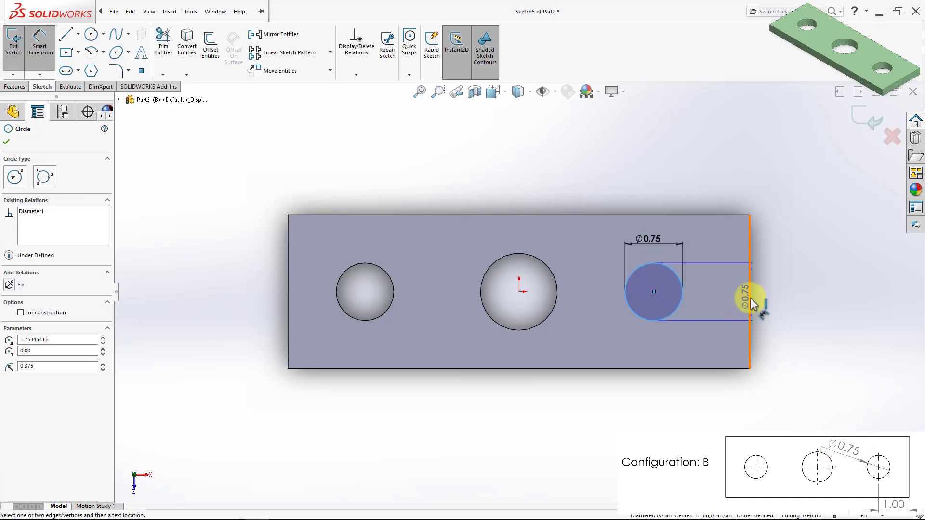
left_click(750, 299)
left_click(707, 390)
type("1")
key("Return")
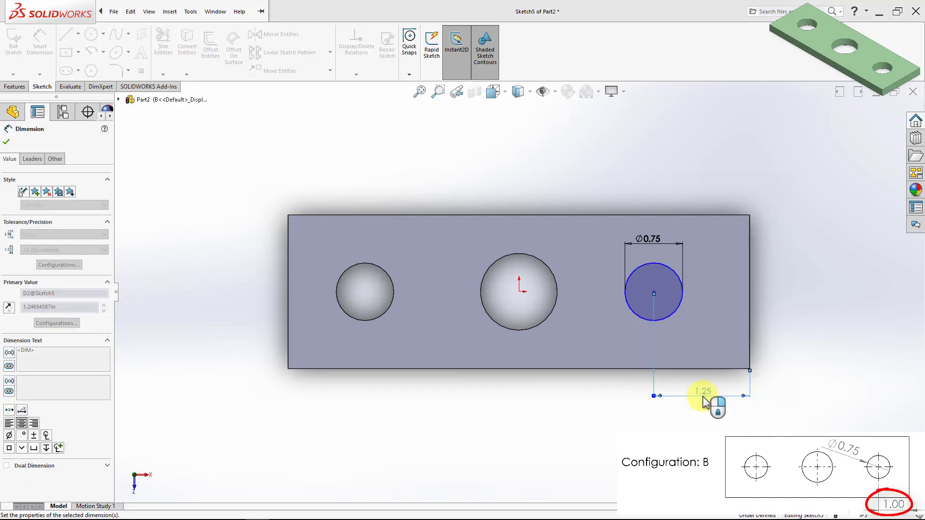
left_click(39, 41)
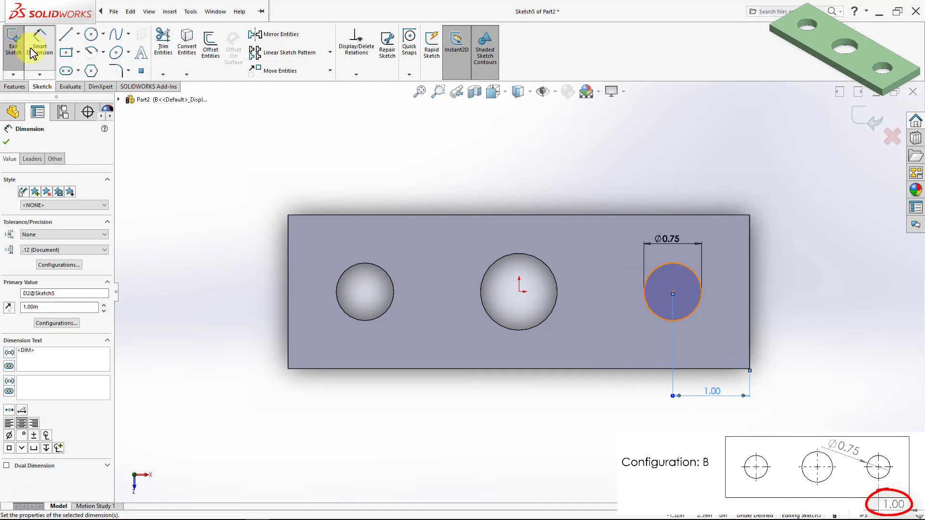
left_click(674, 291)
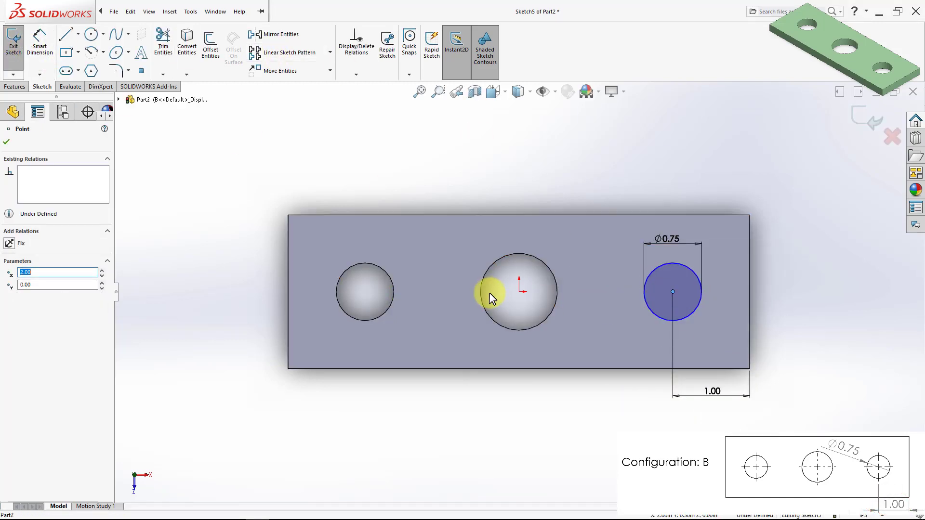
left_click(519, 292, "ctrl")
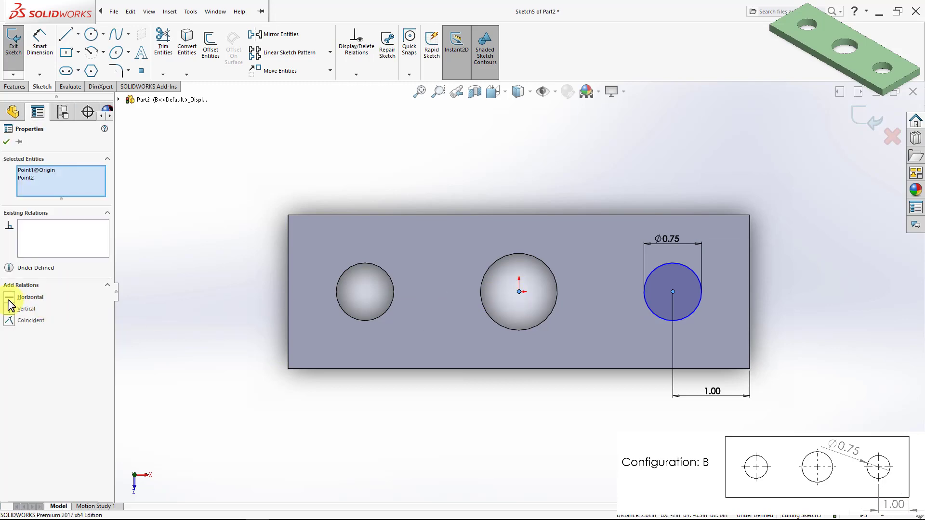
left_click(9, 299)
left_click(485, 440)
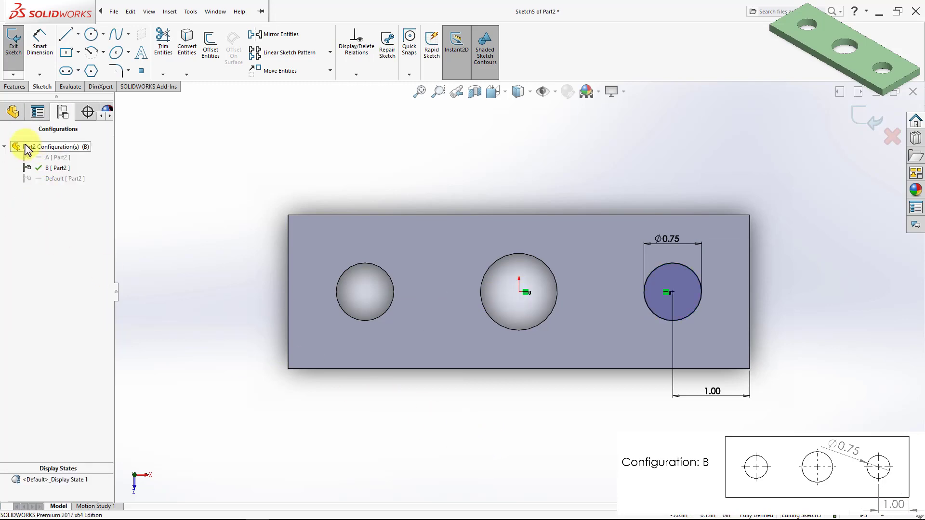
left_click(17, 88)
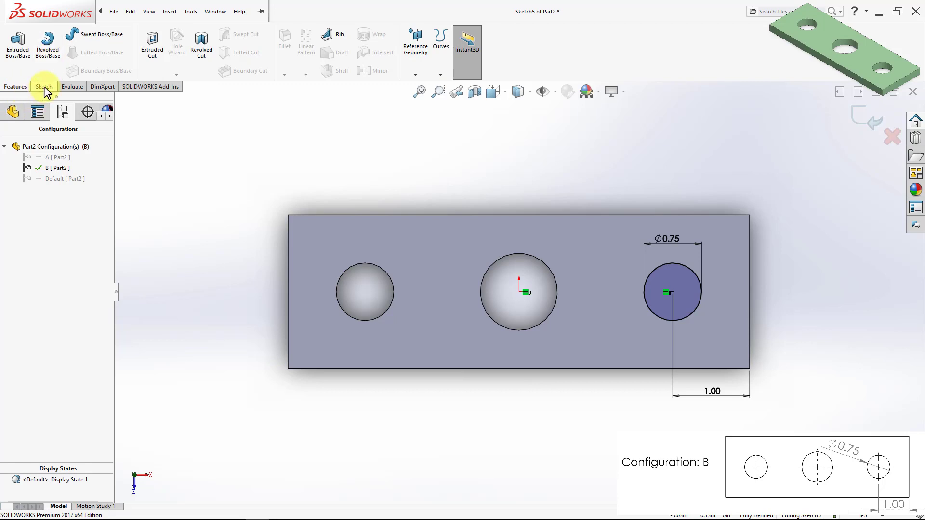
Step: Extruded Cut the right Ø0.75 circle Through All, then view the plate at an angle
left_click(44, 88)
left_click(15, 87)
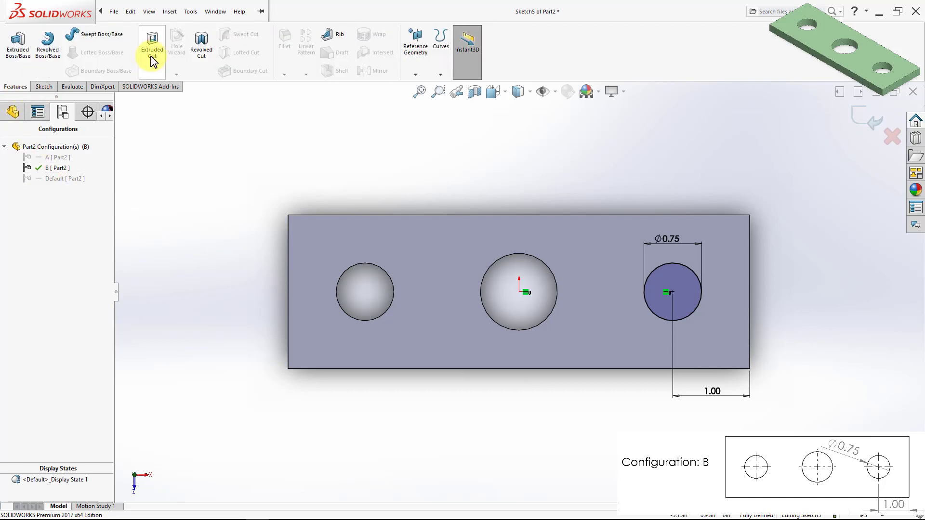
left_click(152, 54)
left_click(56, 199)
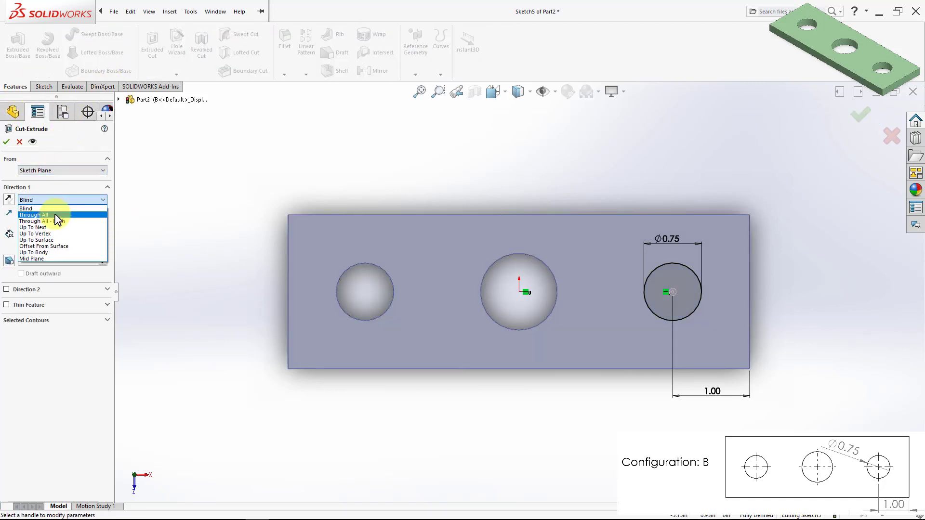
left_click(57, 215)
left_click(6, 142)
middle_click_drag(570, 417, 499, 307)
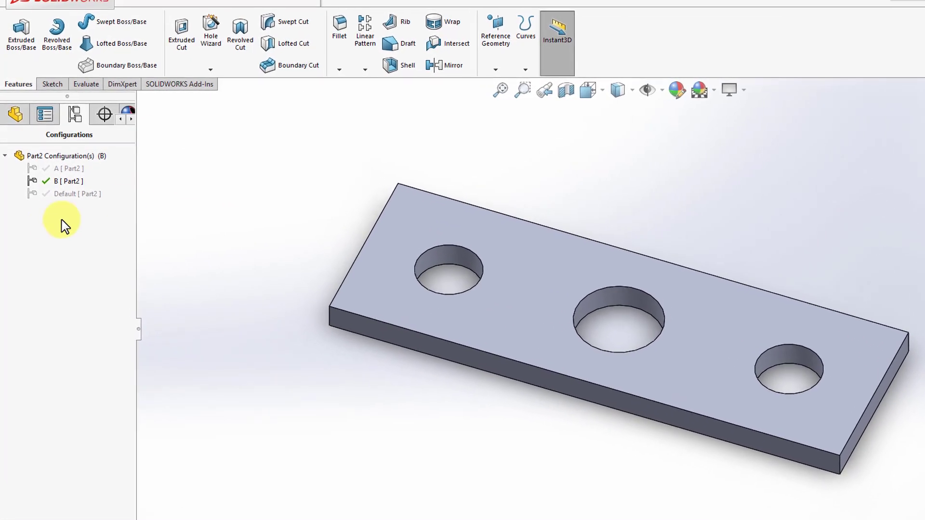
double_click(49, 197)
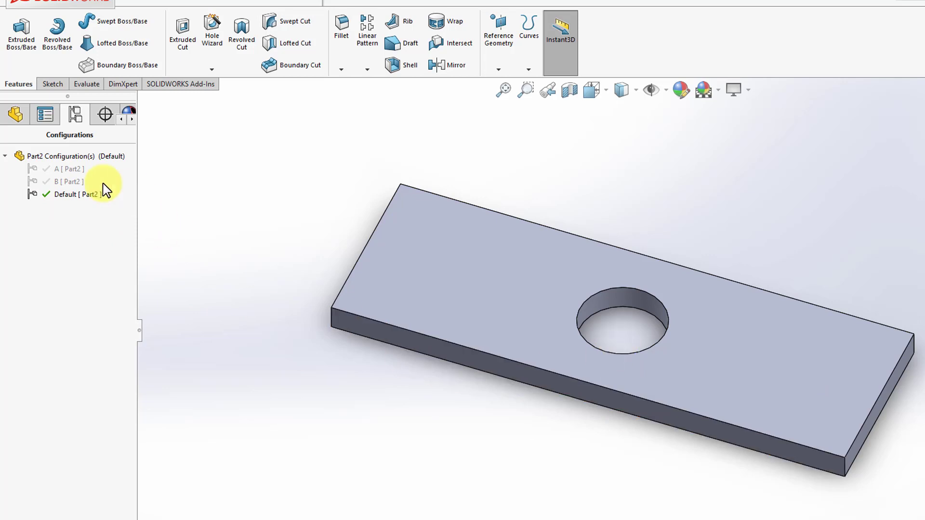
double_click(68, 169)
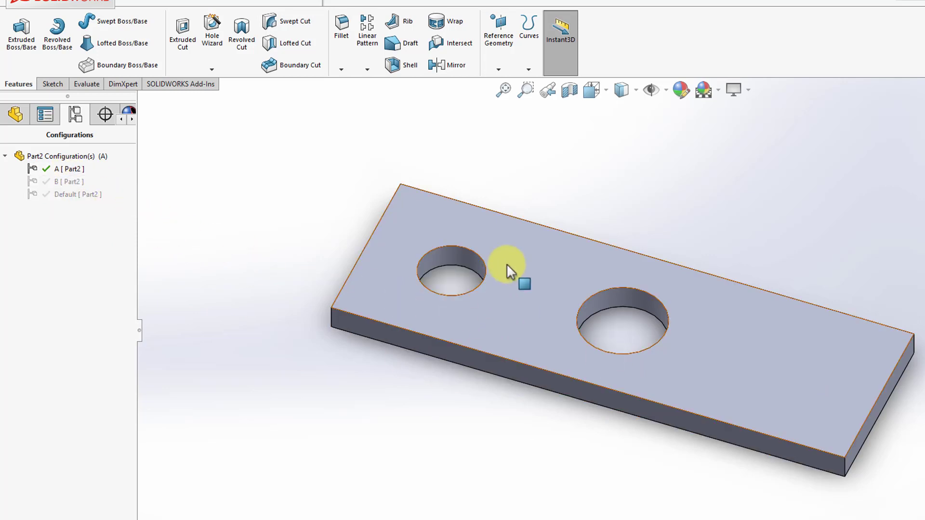
double_click(47, 183)
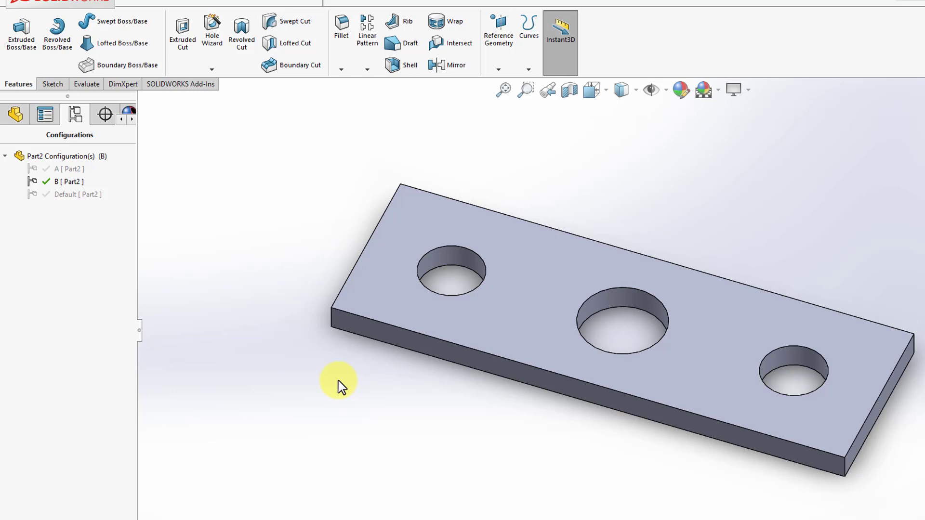
left_click(15, 115)
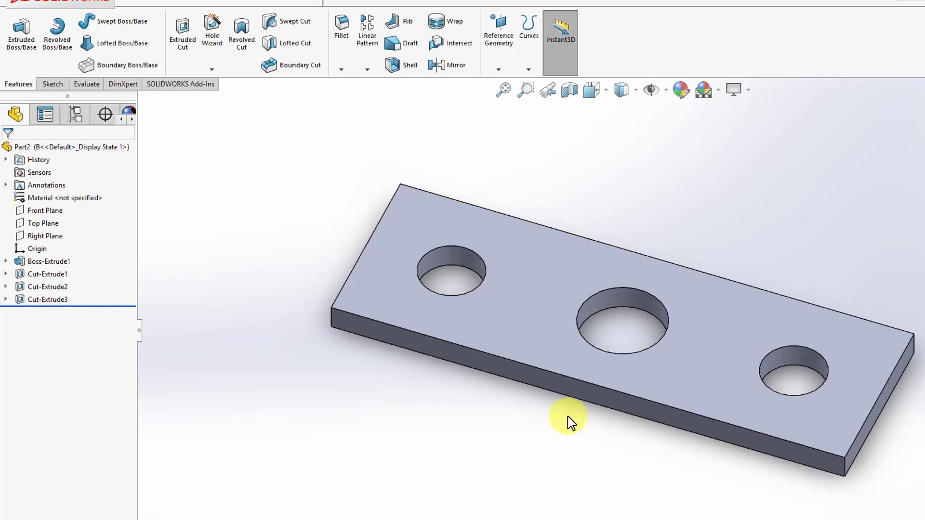
left_click(74, 116)
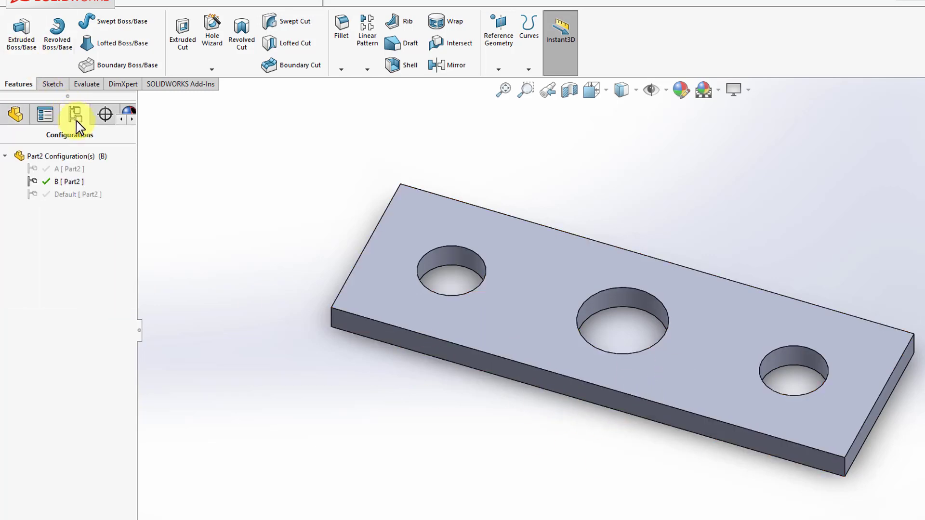
Step: Activate the Default configuration and show the FeatureManager design tree
double_click(76, 195)
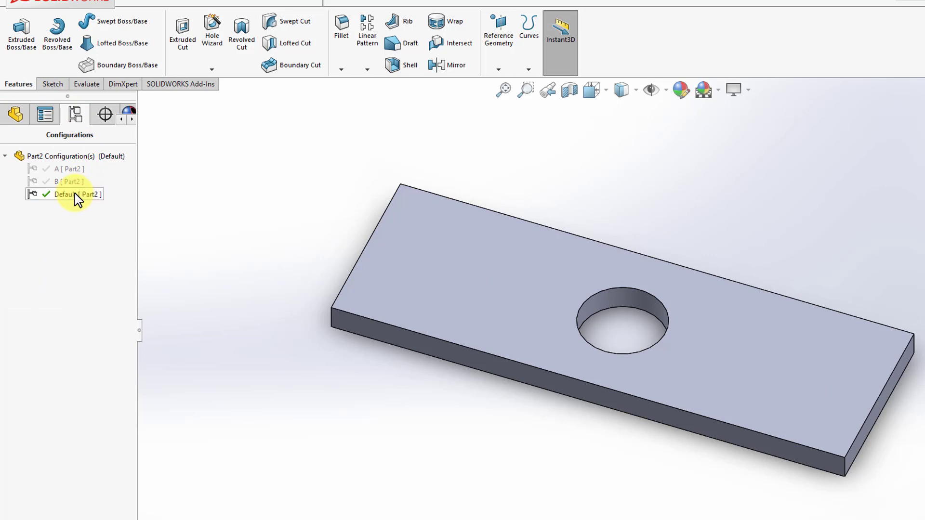
left_click(24, 116)
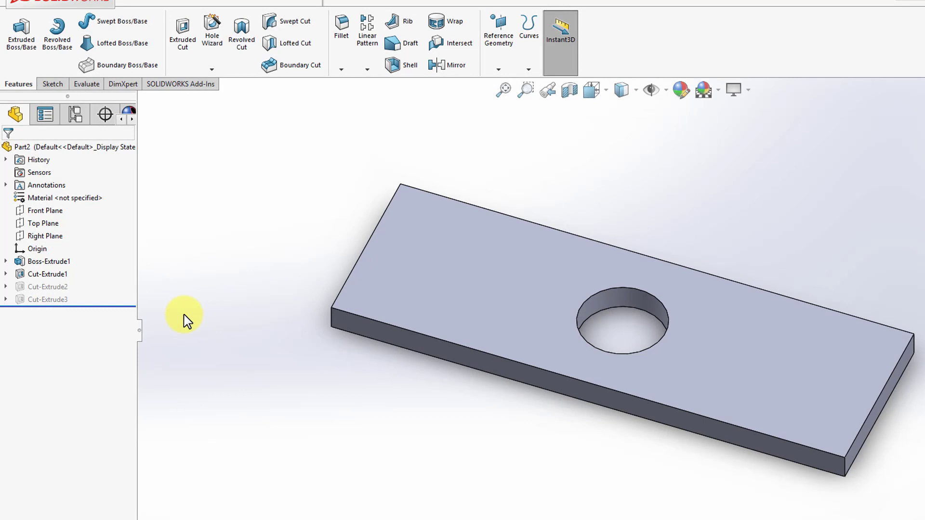
Step: Unsuppress and then re-suppress Cut-Extrude3 in the Default configuration
right_click(63, 305)
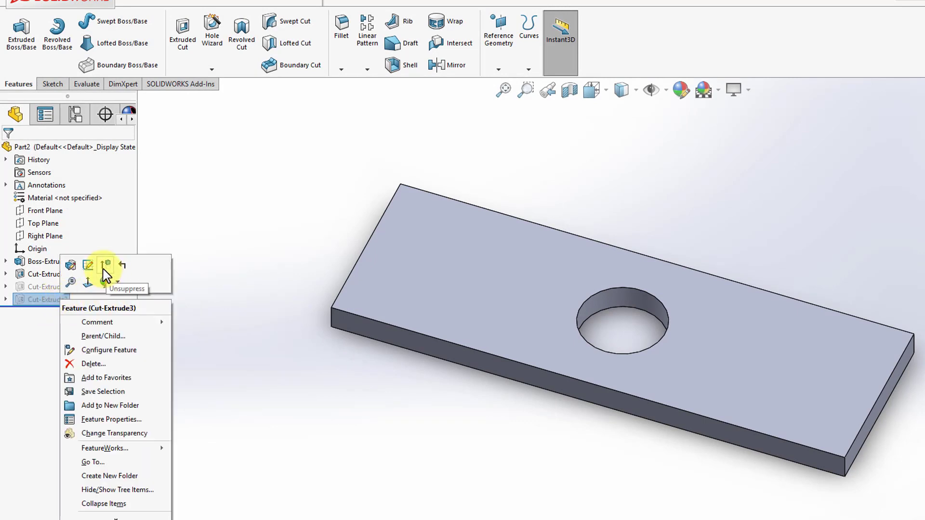
left_click(108, 268)
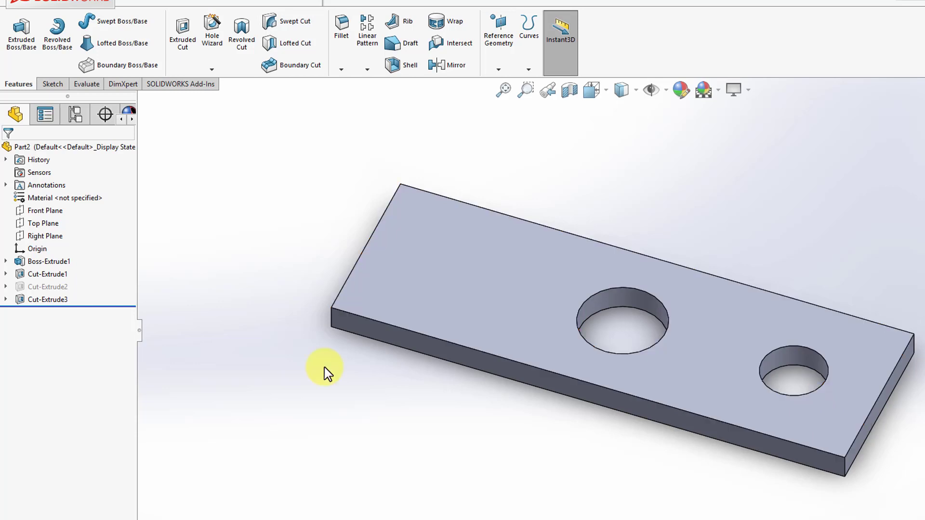
right_click(47, 299)
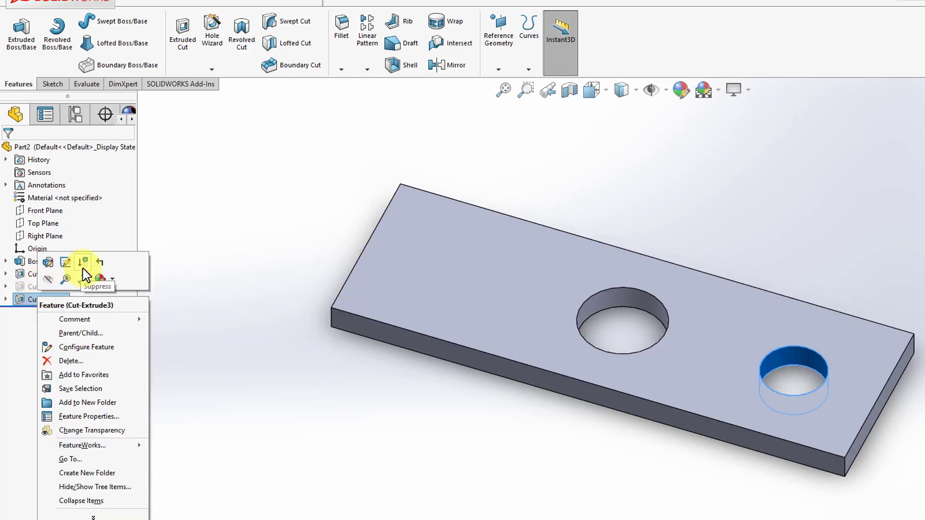
left_click(81, 262)
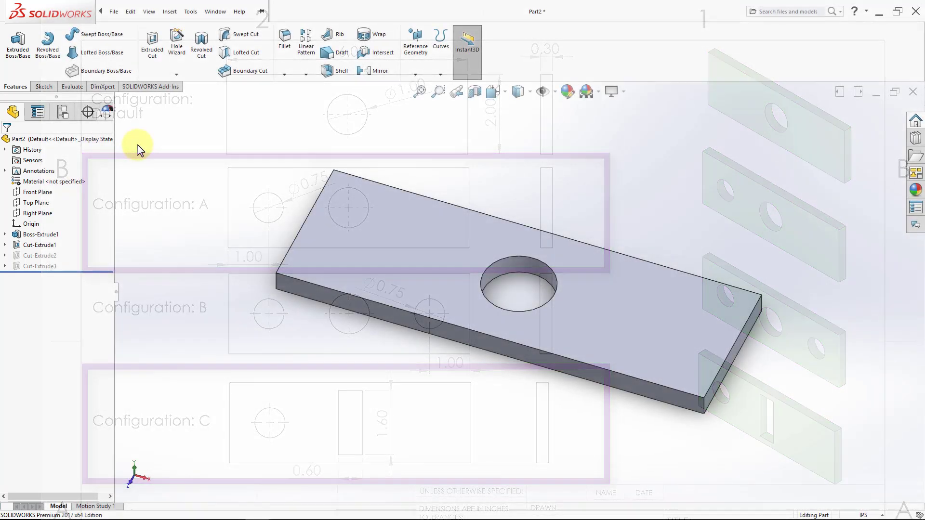
Step: Activate configuration A and bring up the configurations heading's options
left_click(62, 113)
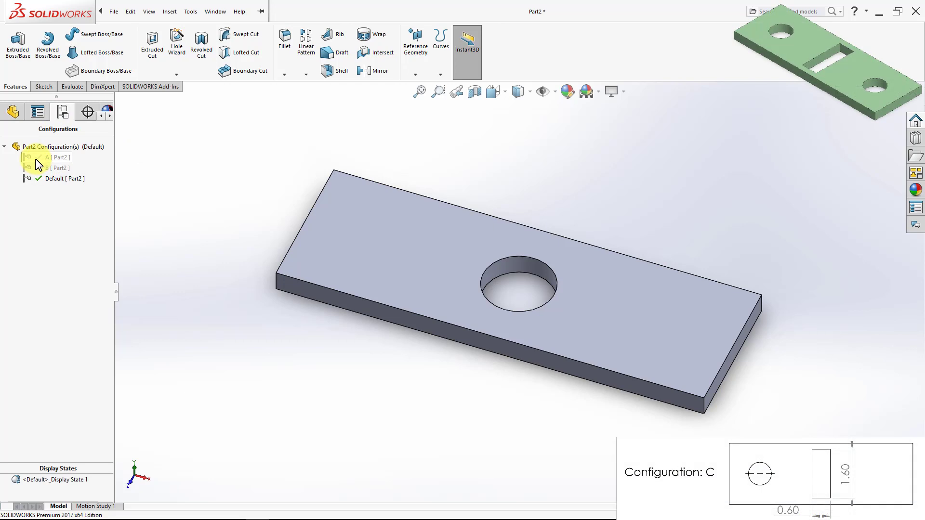
double_click(54, 158)
left_click(48, 147)
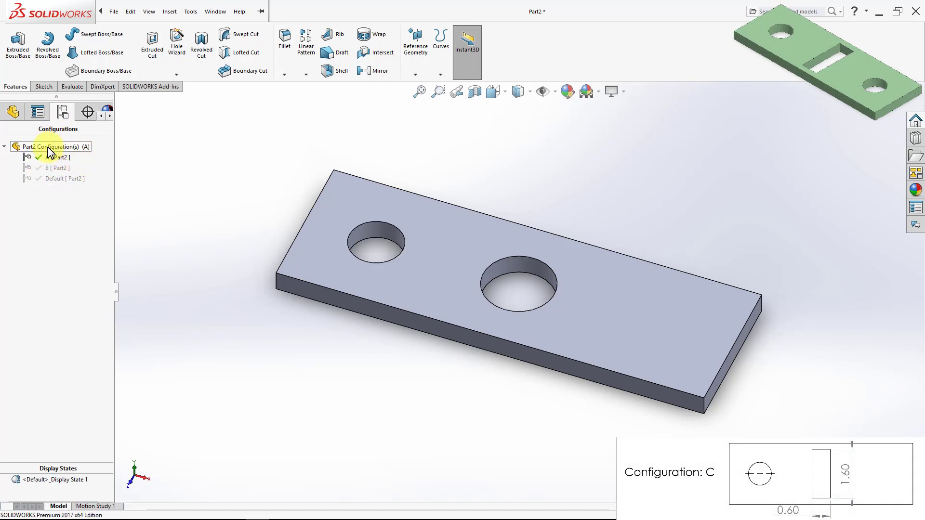
right_click(48, 152)
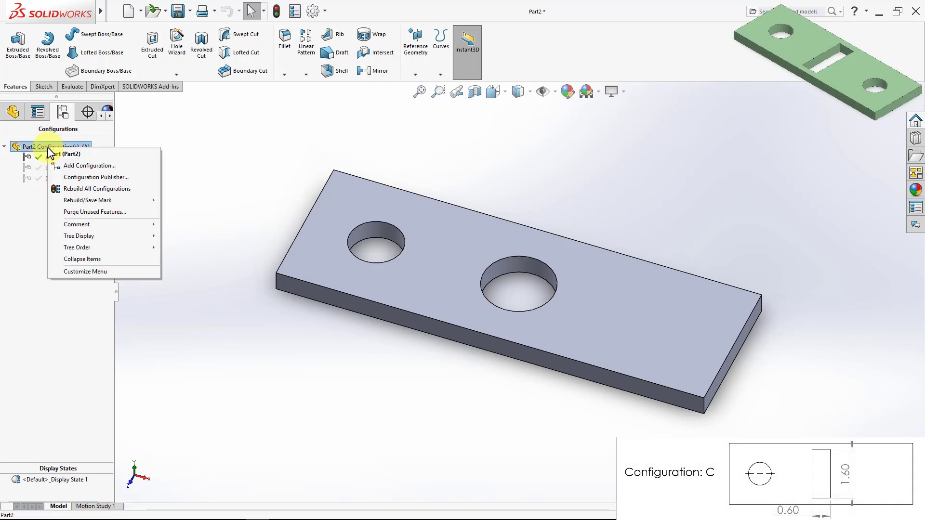
Step: Create configuration C, suppress Cut-Extrude1 (the centre hole), and view the top face Normal To
left_click(77, 166)
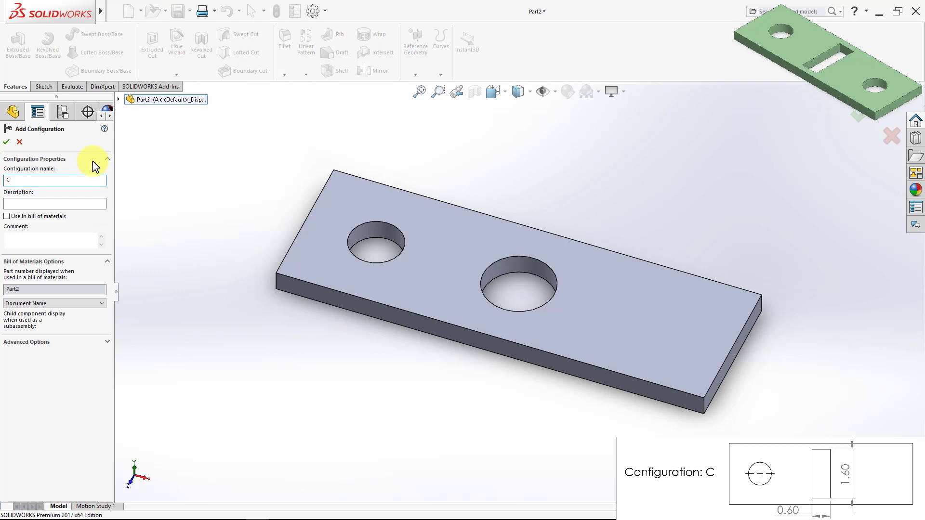
key("Return")
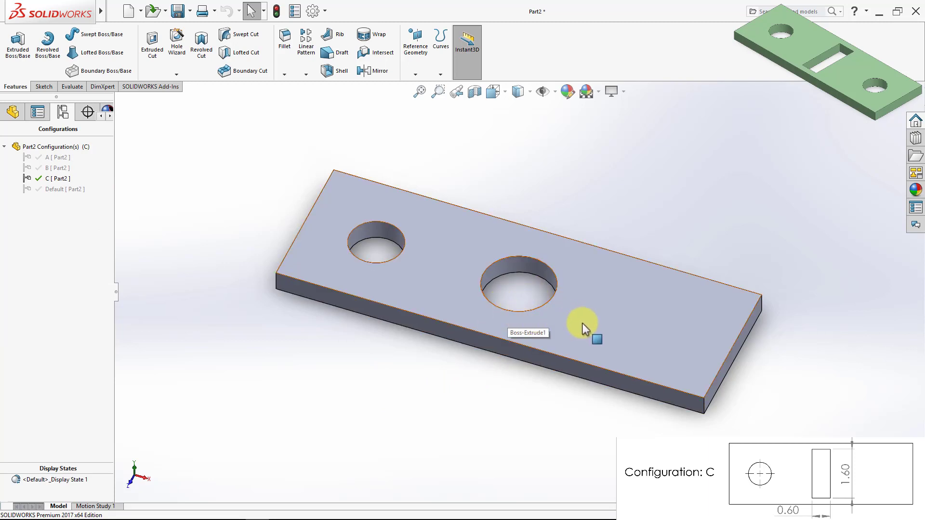
left_click(14, 114)
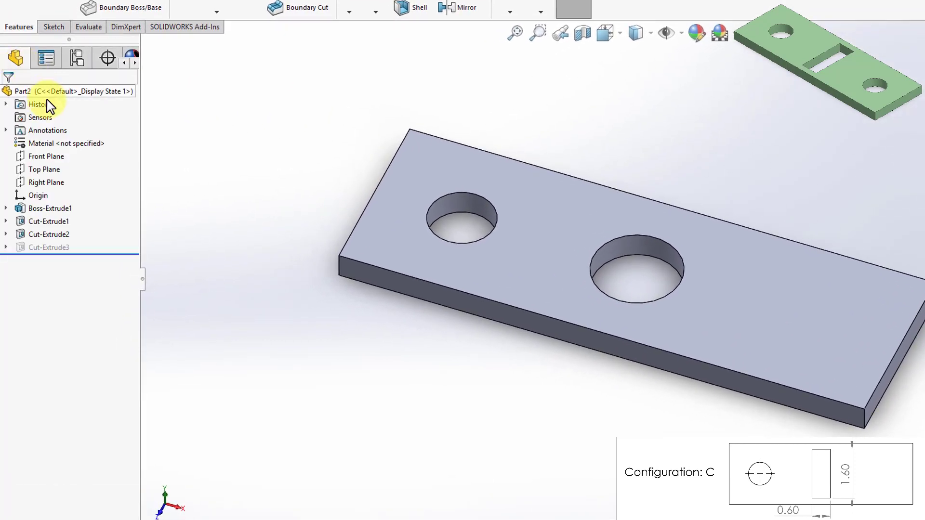
left_click(57, 224)
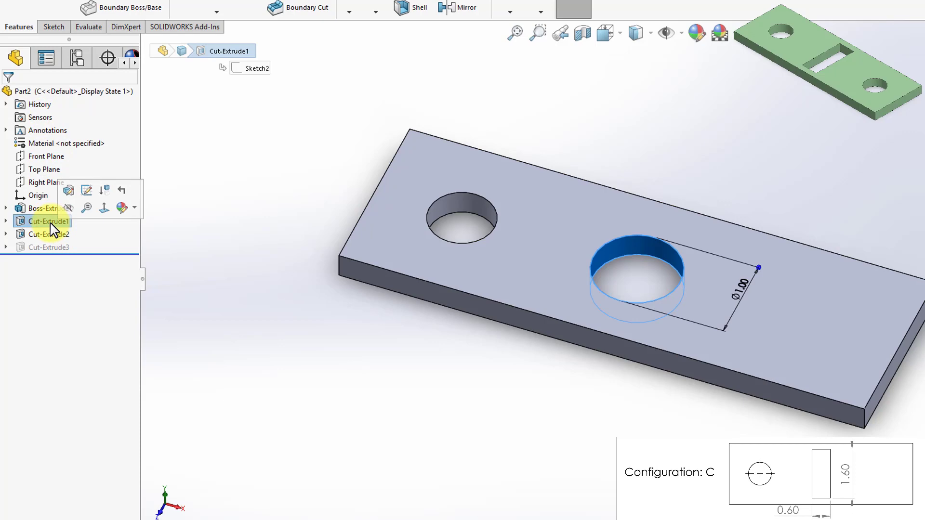
left_click(107, 191)
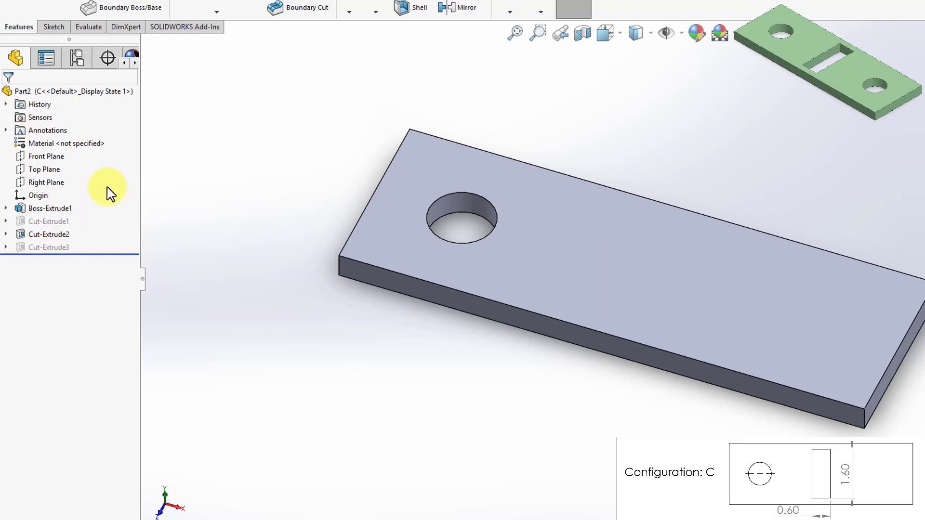
left_click(661, 311)
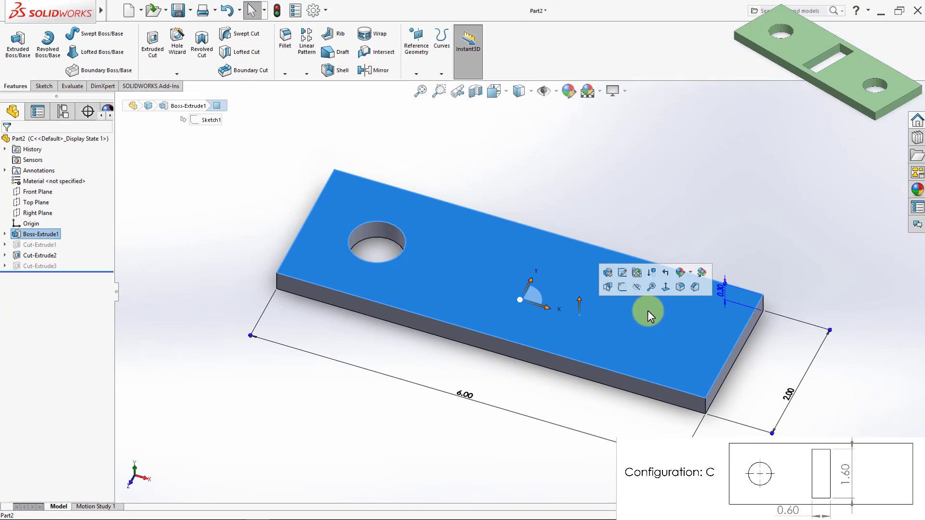
left_click(748, 285)
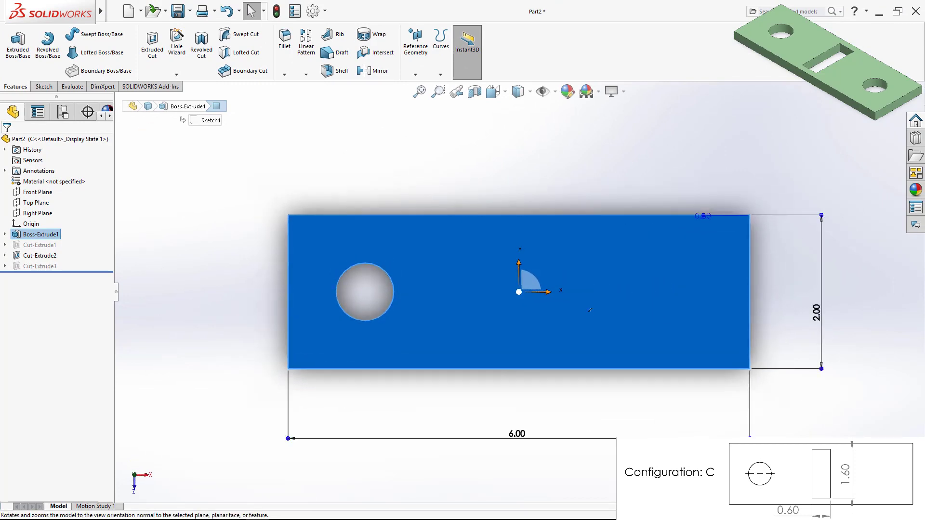
Step: Sketch a center rectangle on the plate's top face
left_click(42, 86)
left_click(14, 39)
left_click(68, 53)
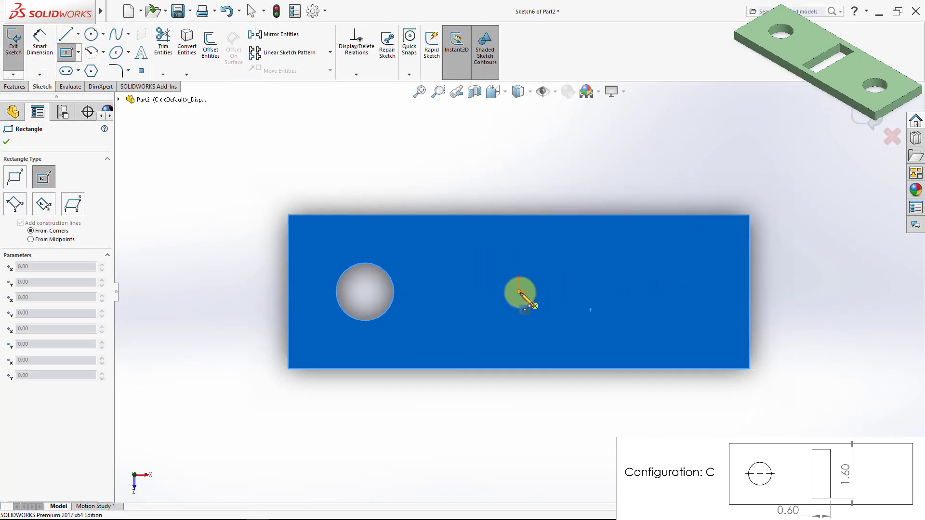
left_click(520, 291)
left_click(497, 335)
Step: Dimension the rectangle 0.60 in wide and 1.60 in tall, then start an Extruded Cut
left_click(40, 41)
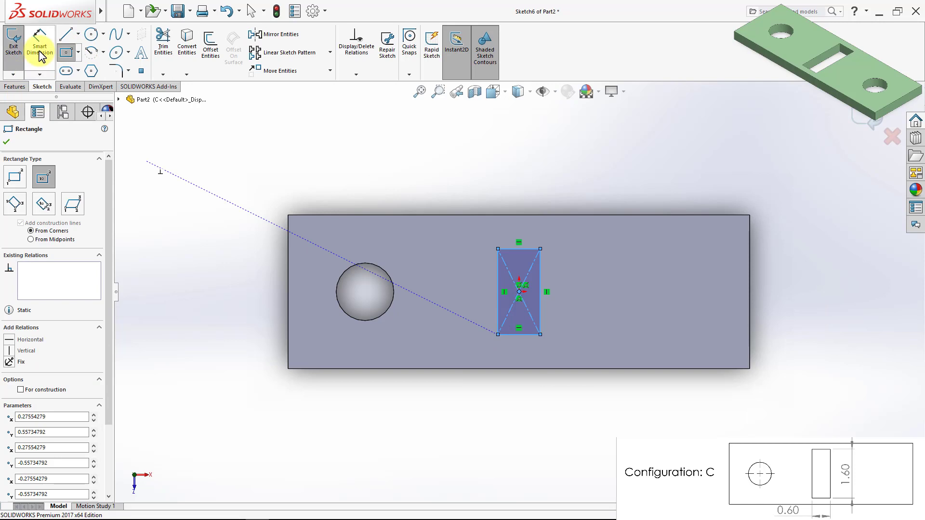
left_click(512, 335)
left_click(517, 402)
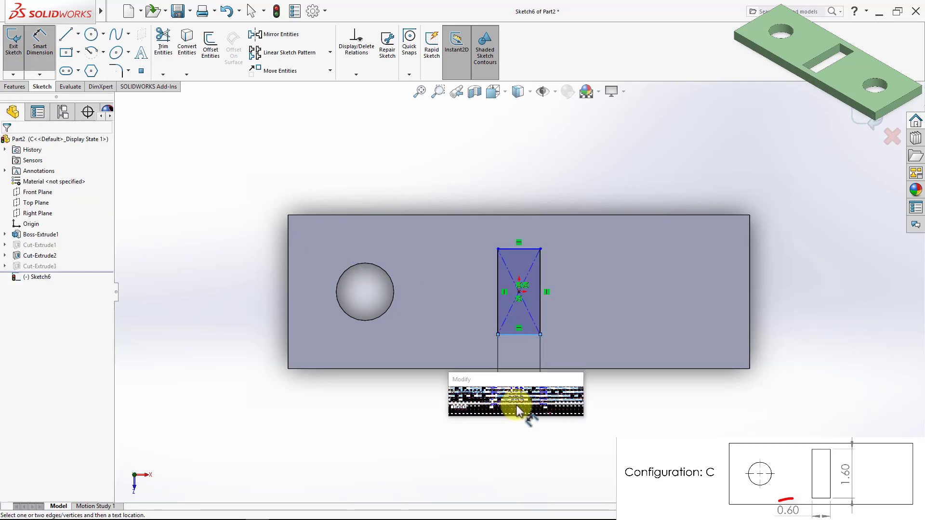
type("0.")
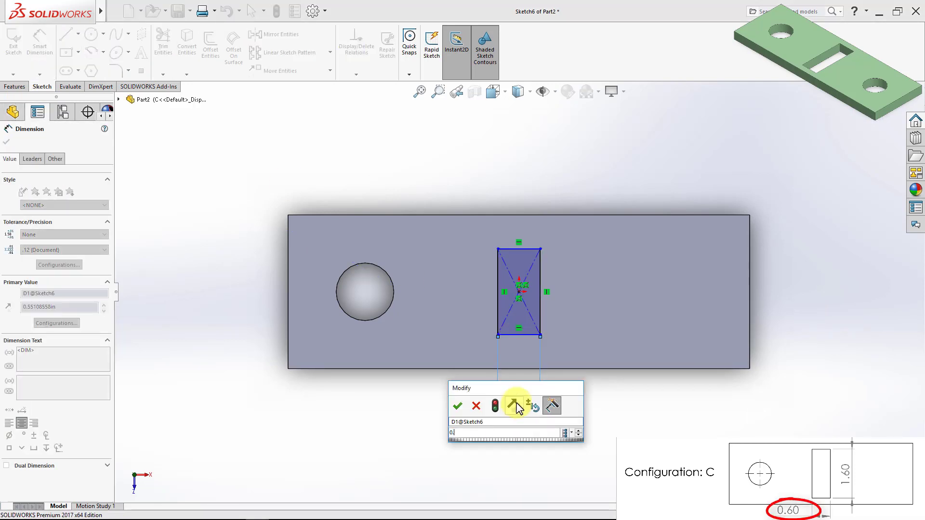
type("6")
key("Return")
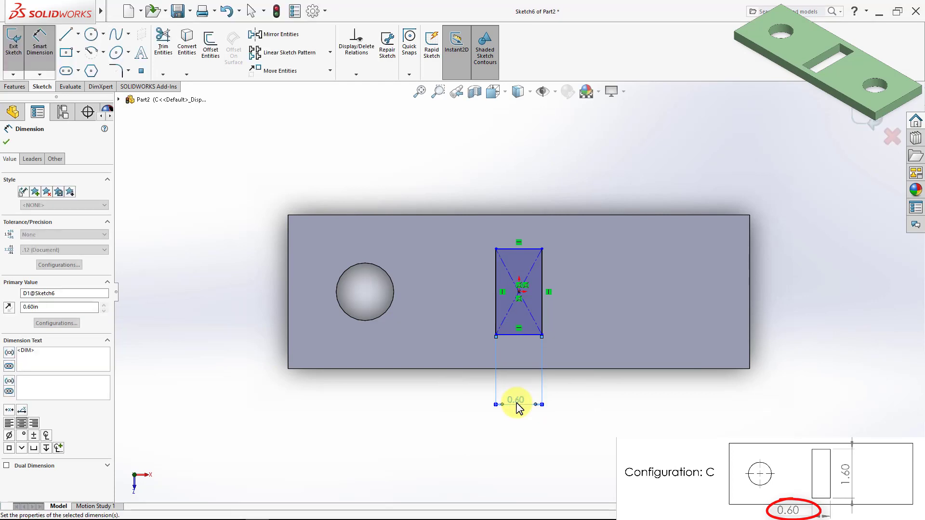
left_click(542, 301)
left_click(575, 300)
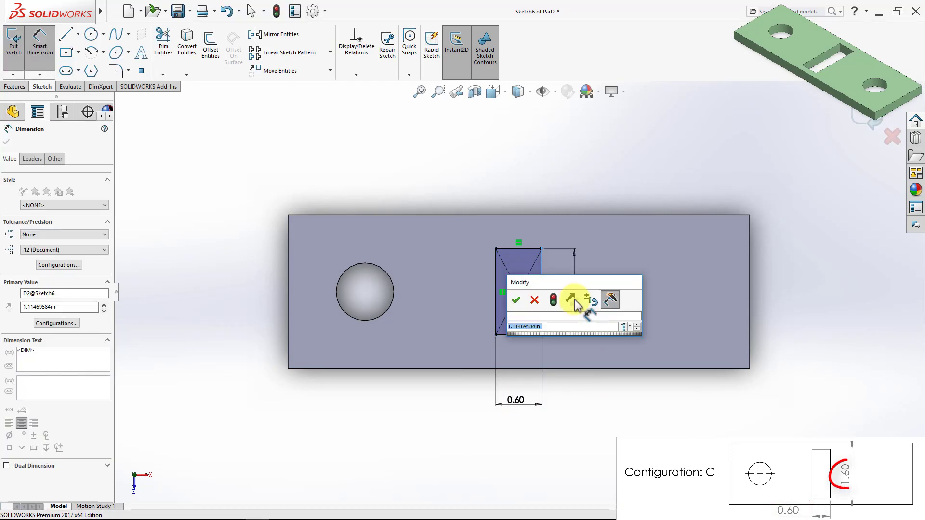
type("1.6")
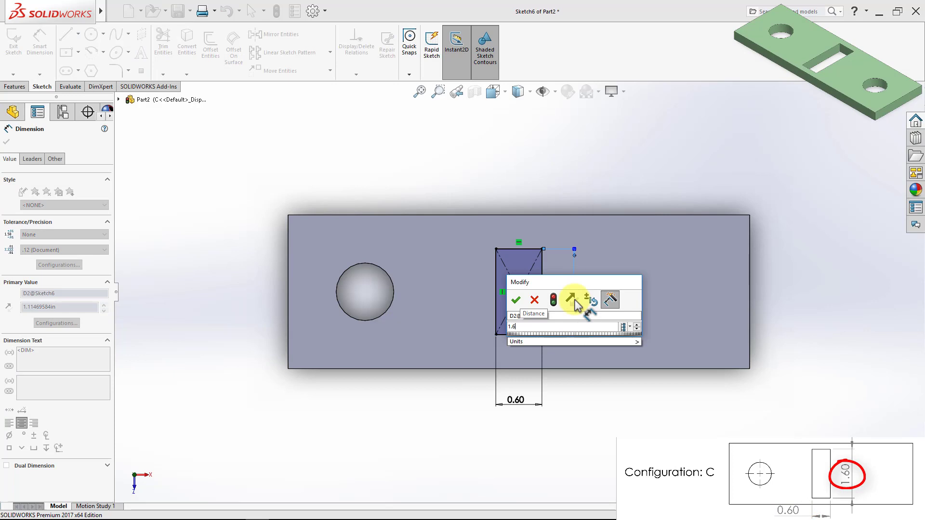
key("Return")
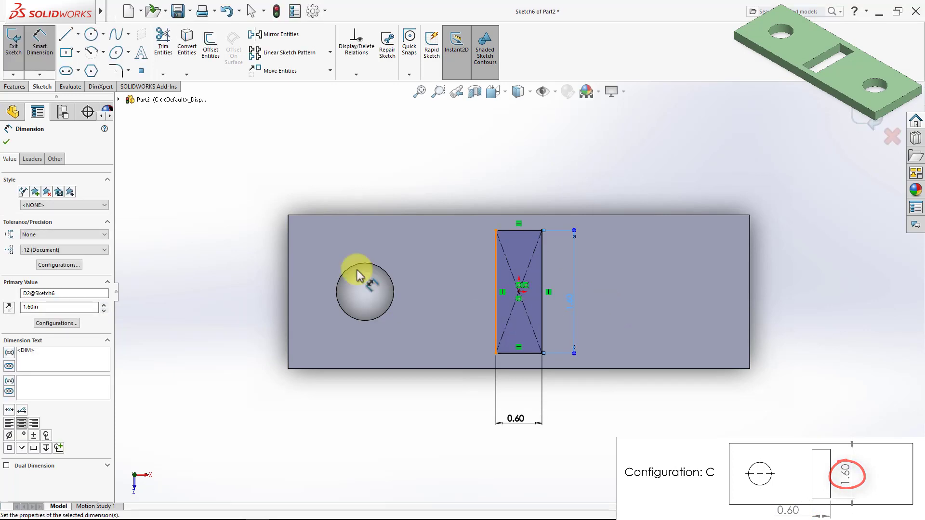
left_click(14, 87)
left_click(152, 43)
Step: Cut the rectangle Through All to create slot Cut-Extrude4, then view it at an angle
left_click(82, 200)
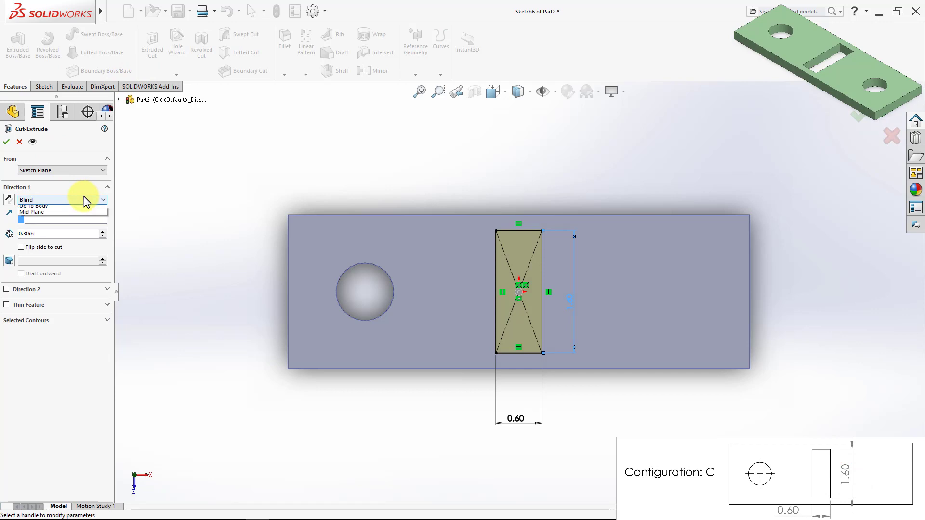
left_click(68, 214)
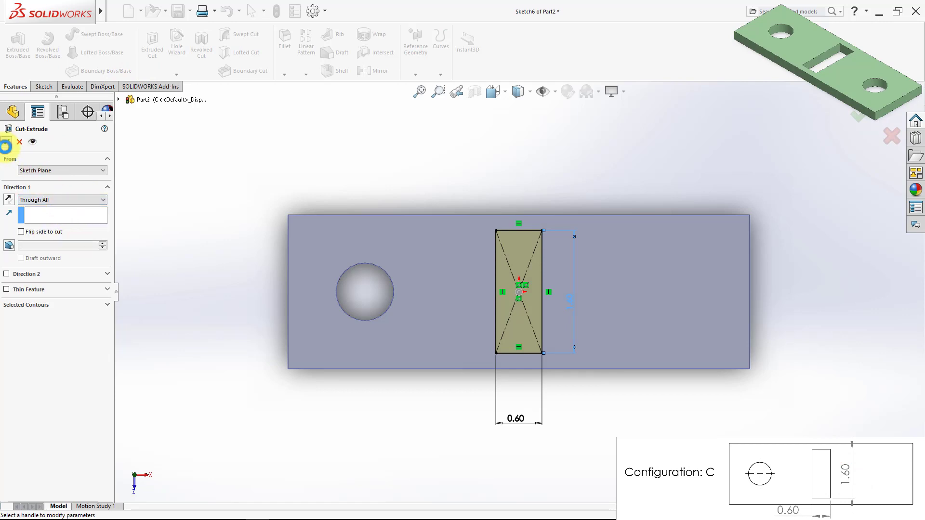
left_click(6, 143)
middle_click_drag(616, 396, 526, 303)
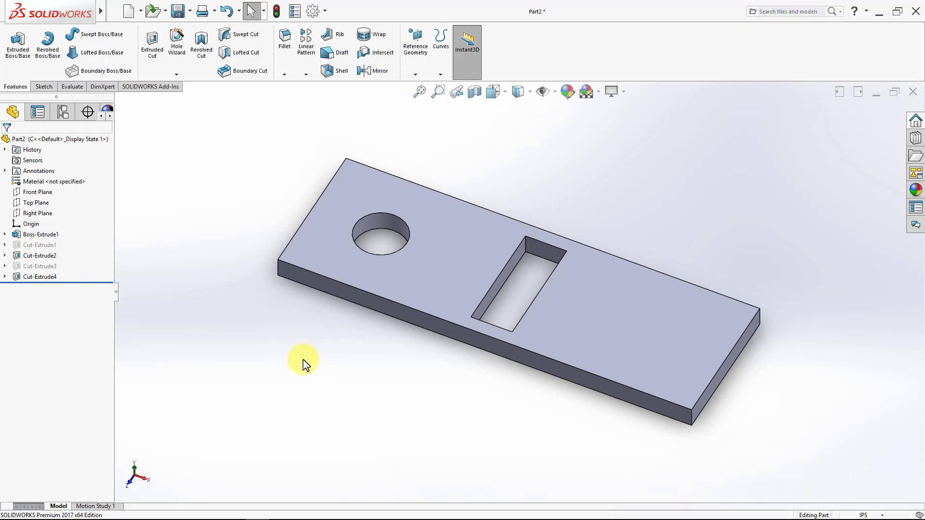
Step: Activate configurations Default, A and B in turn, then reactivate configuration C
left_click(63, 112)
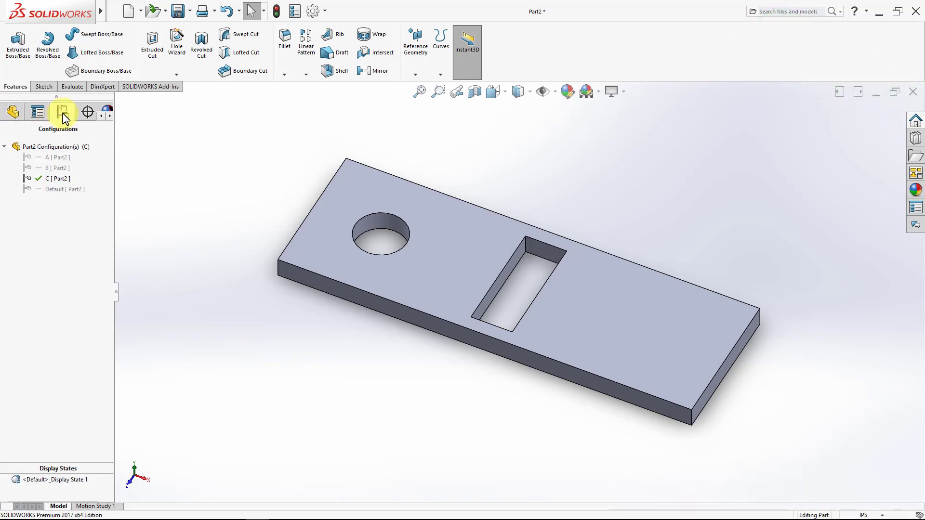
double_click(35, 190)
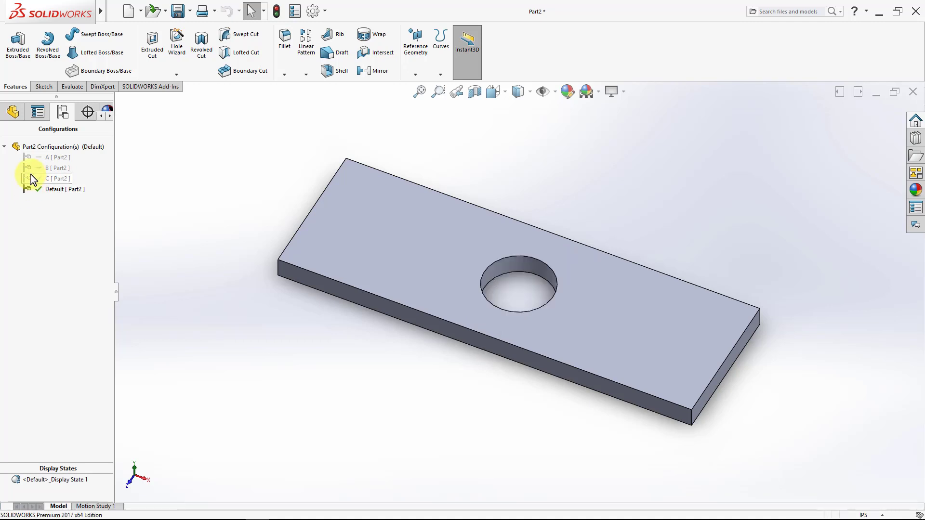
left_click(34, 158)
double_click(34, 158)
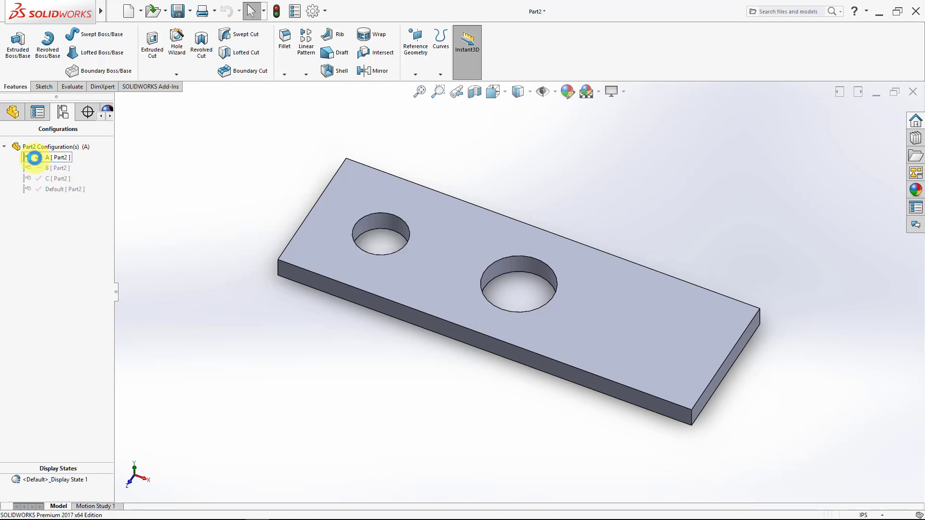
double_click(36, 167)
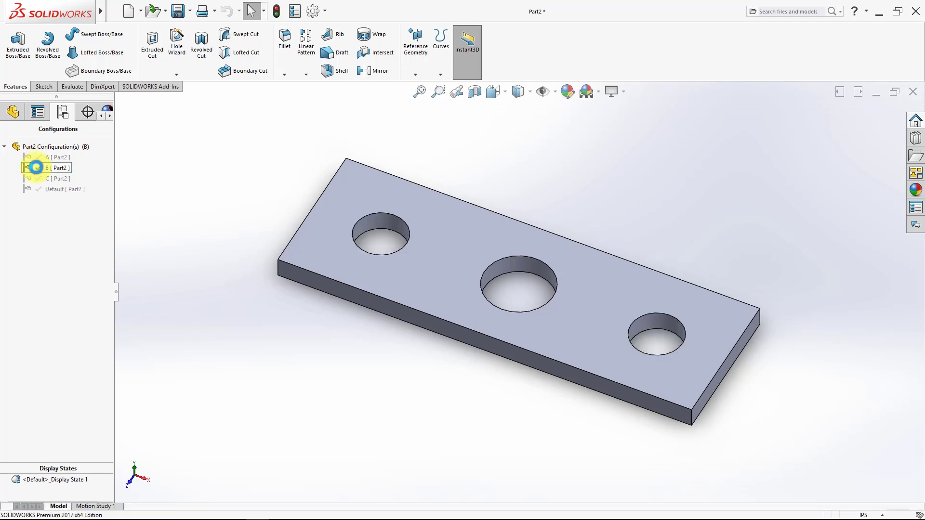
double_click(34, 179)
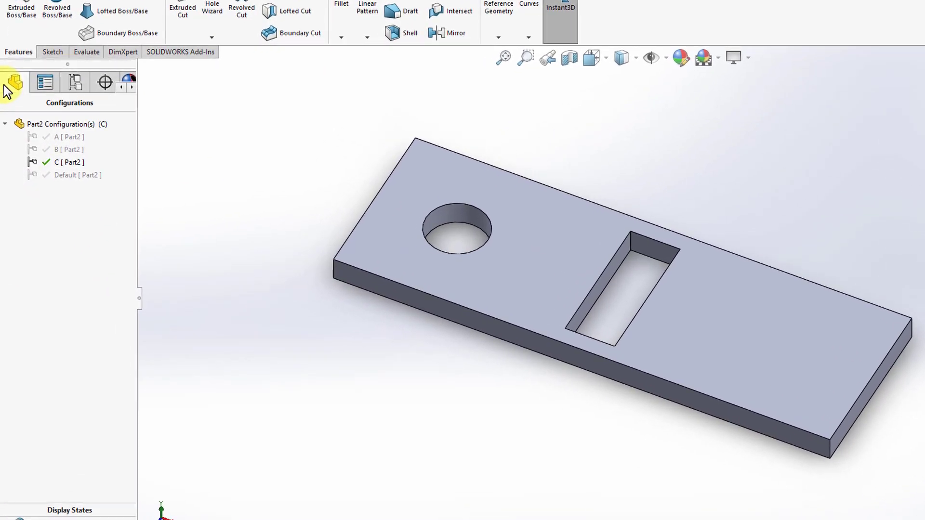
left_click(7, 86)
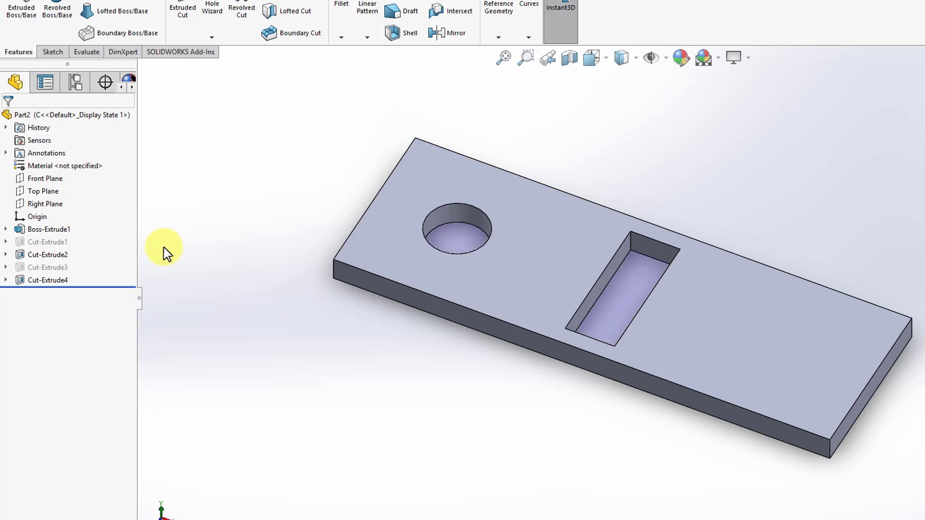
Step: Edit Boss-Extrude1 and raise the plate depth from 0.30 in to 1.00 in
right_click(60, 231)
left_click(77, 201)
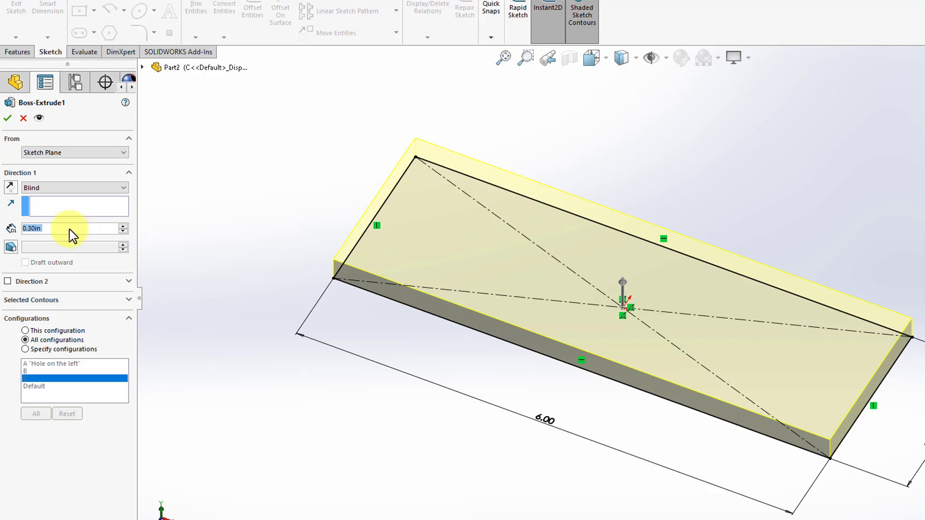
left_click(123, 225)
left_click(124, 225)
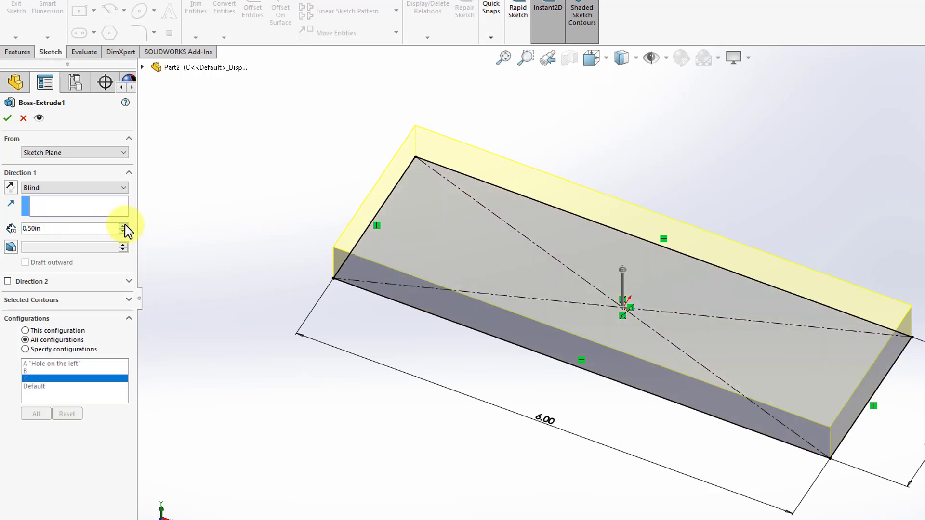
left_click(124, 225)
left_click(124, 225)
left_click(124, 225)
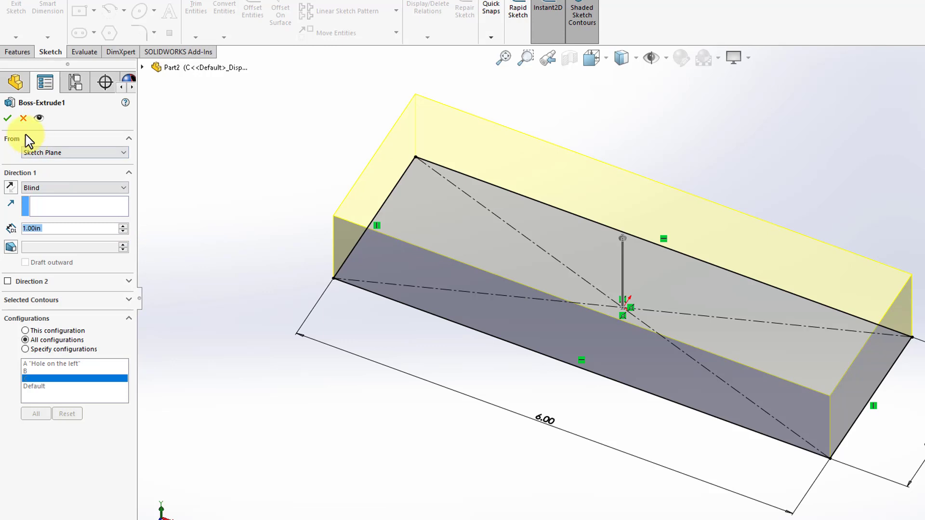
left_click(7, 118)
left_click(210, 186)
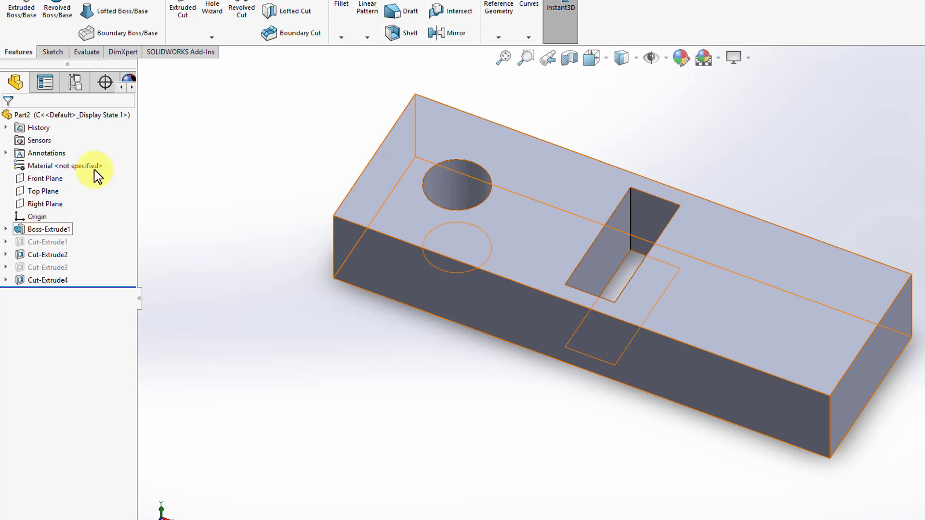
left_click(75, 87)
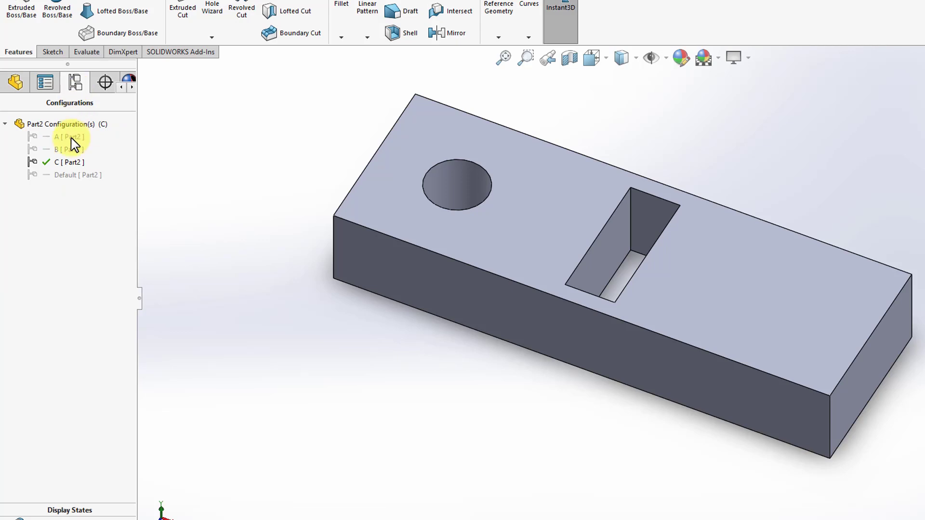
Step: Activate Default, then A, then B to view the 1.00 in three-hole block
left_click(44, 176)
double_click(44, 176)
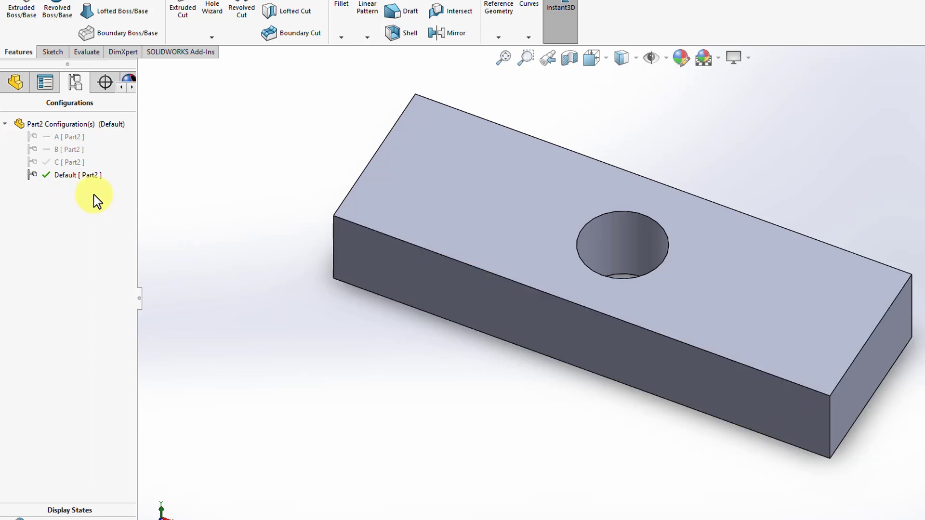
double_click(47, 138)
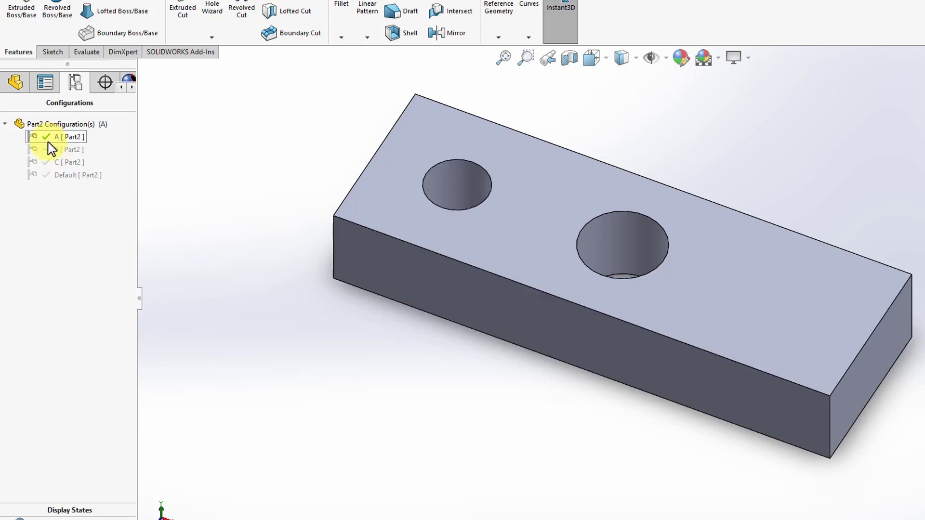
double_click(51, 149)
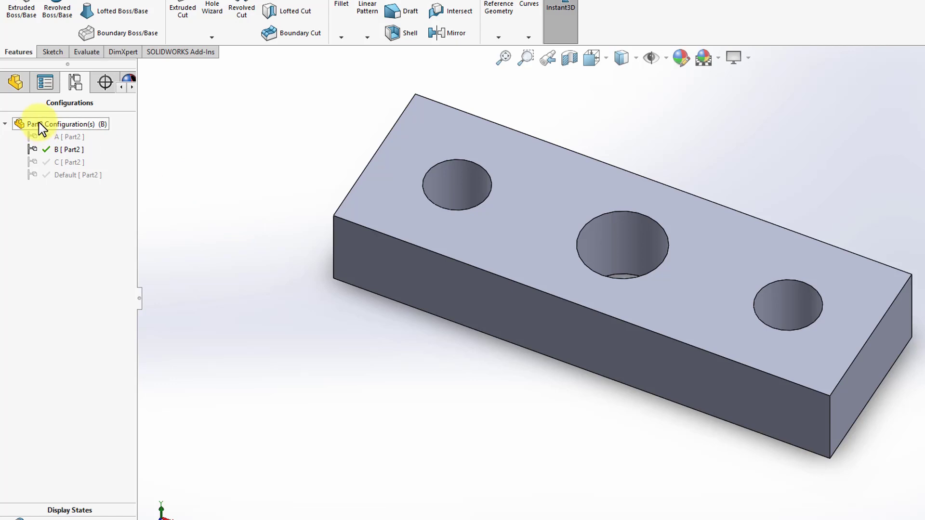
left_click(15, 83)
Step: Edit Boss-Extrude1 and lower the depth back to 0.30 in
left_click(44, 231)
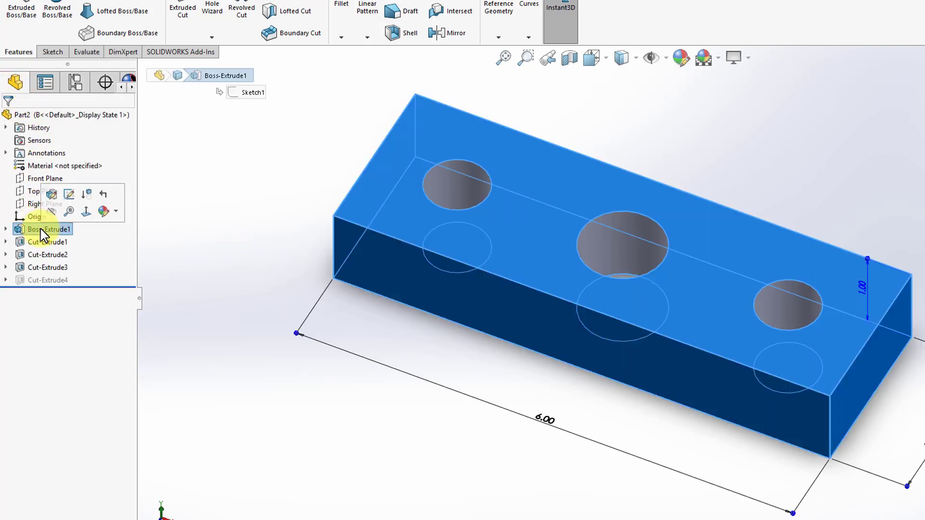
left_click(52, 196)
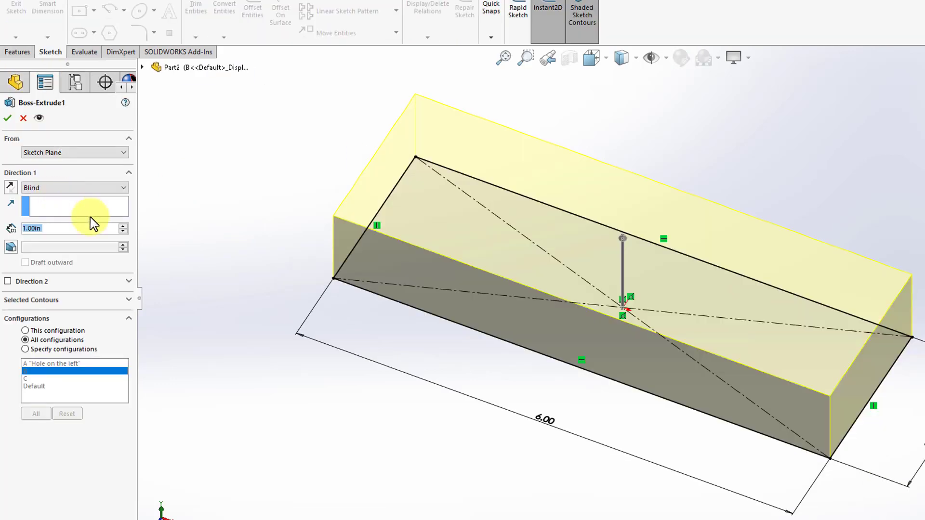
left_click(122, 232)
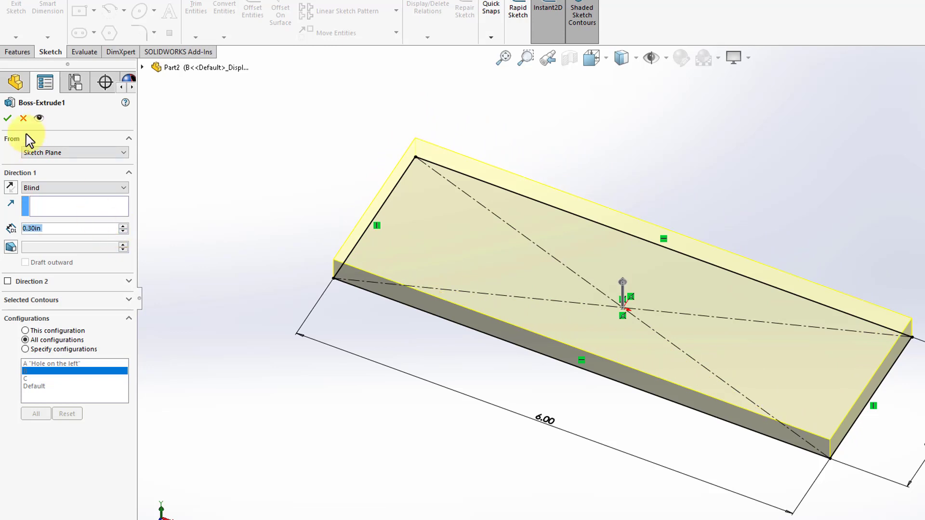
left_click(7, 118)
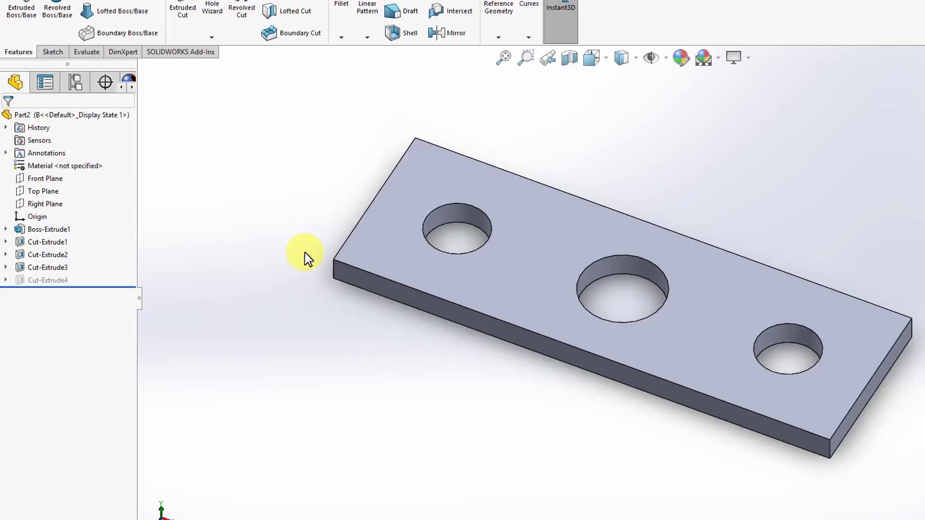